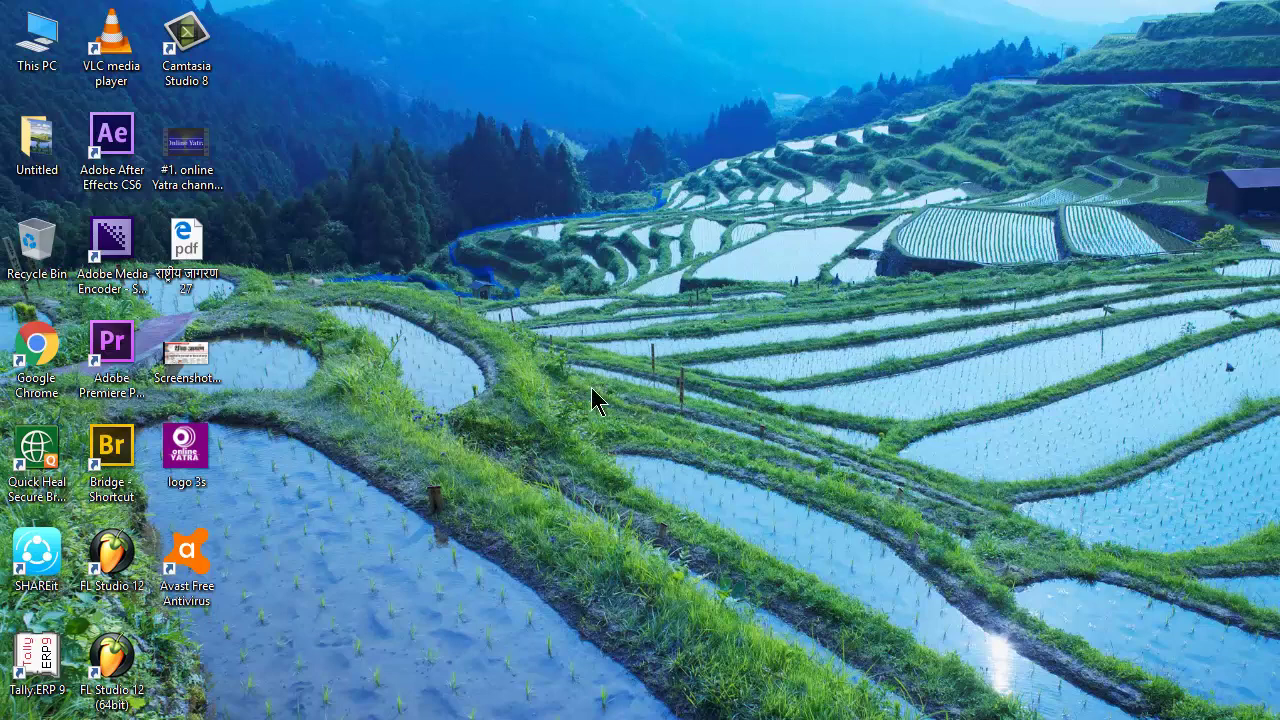
- Open This PC to view the existing drives and minimize its window
{"action": "double_click", "coordinate": [40, 45]}
{"action": "left_click", "coordinate": [1271, 9]}
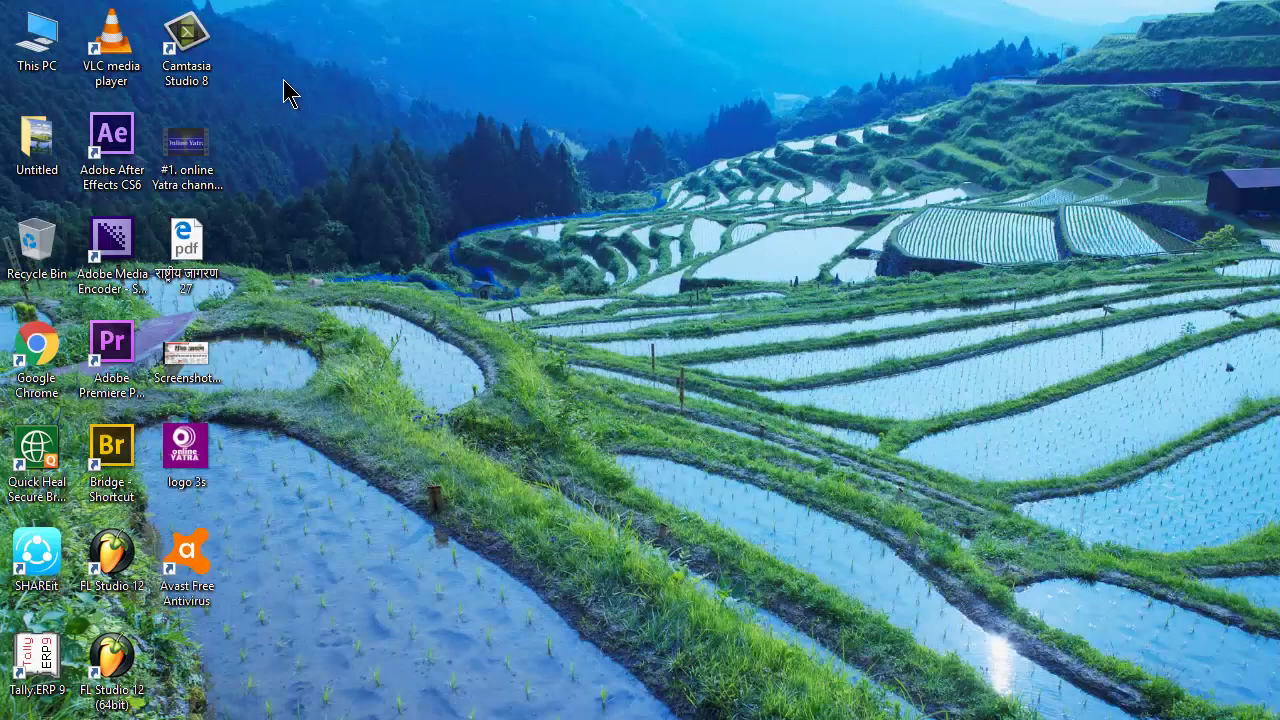
- Open Disk Management in Computer Management for this PC and widen the window to show the whole disk layout
{"action": "right_click", "coordinate": [42, 44]}
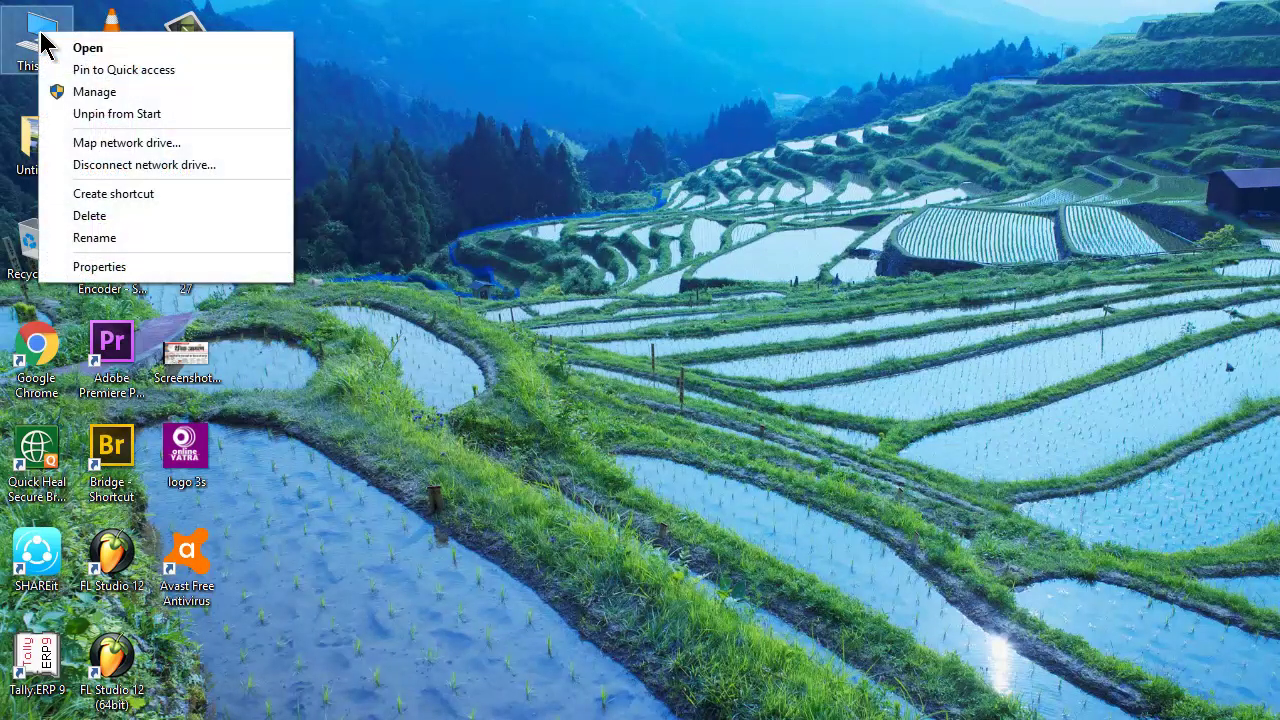
{"action": "left_click", "coordinate": [82, 95]}
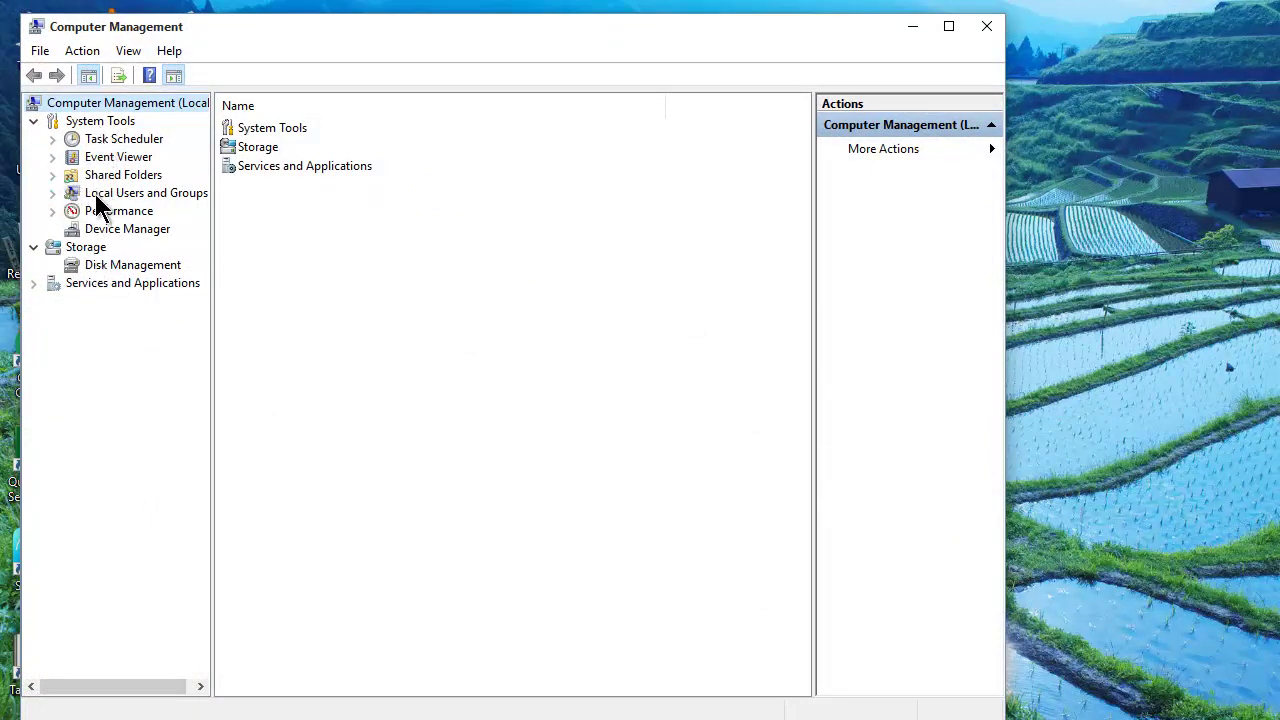
{"action": "left_click", "coordinate": [105, 262]}
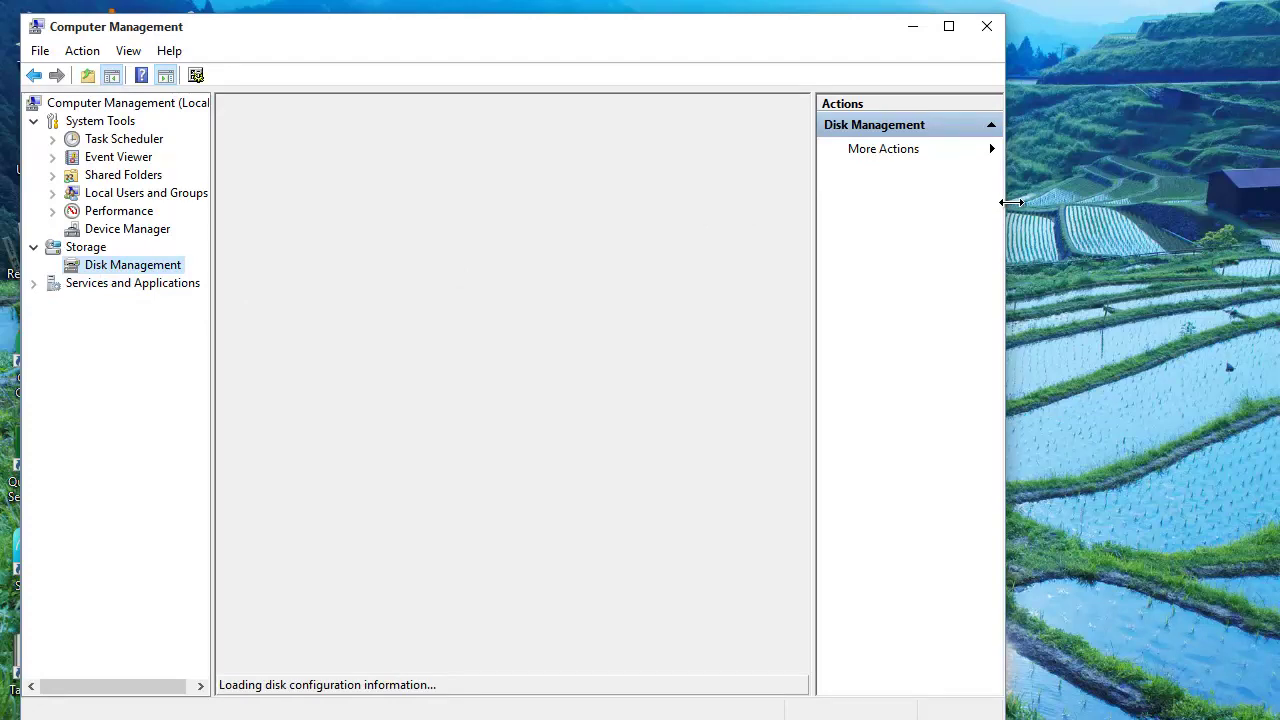
{"action": "left_click_drag", "start_coordinate": [1010, 202], "coordinate": [1271, 211]}
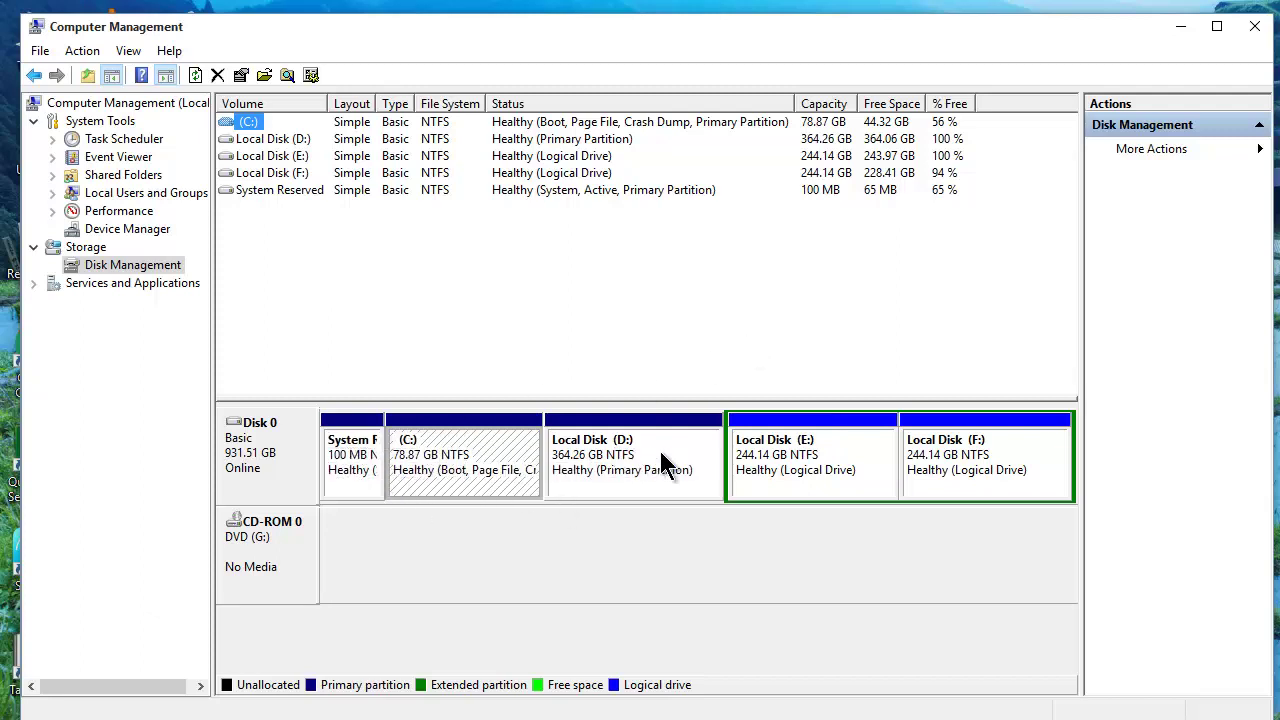
- Shrink the Local Disk (F:) volume by 100856 MB
{"action": "right_click", "coordinate": [940, 445]}
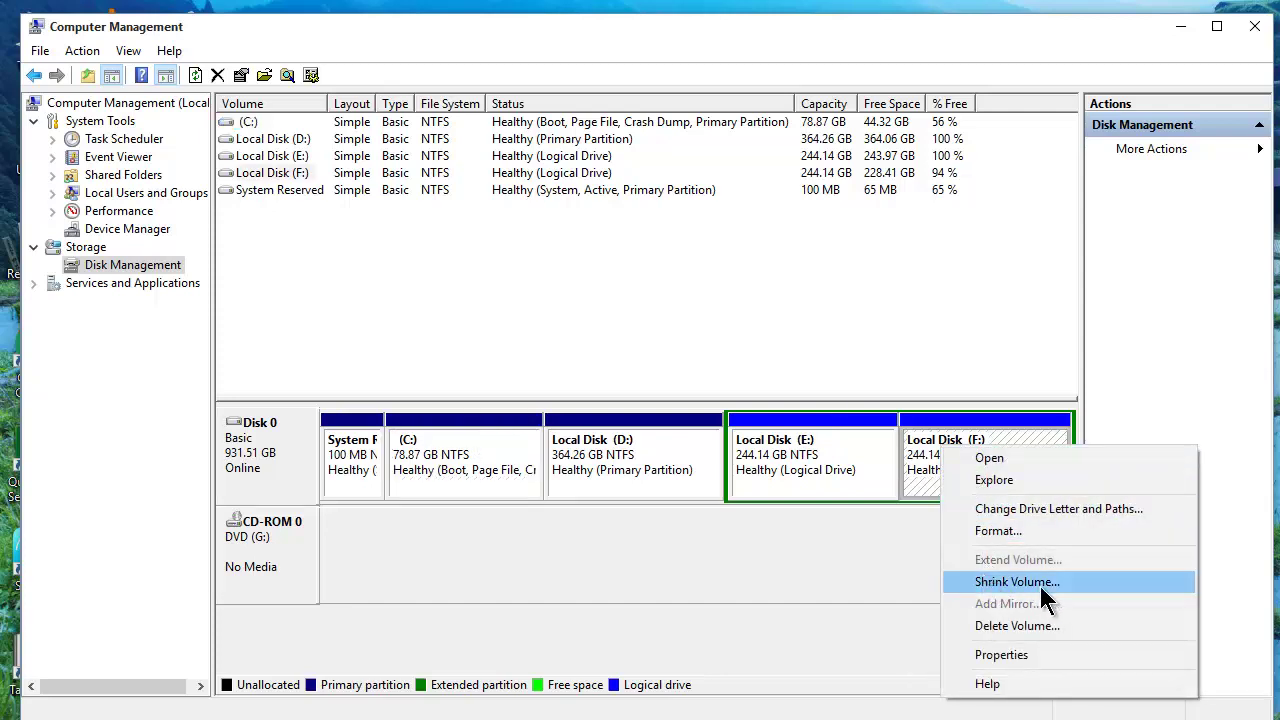
{"action": "left_click", "coordinate": [987, 581]}
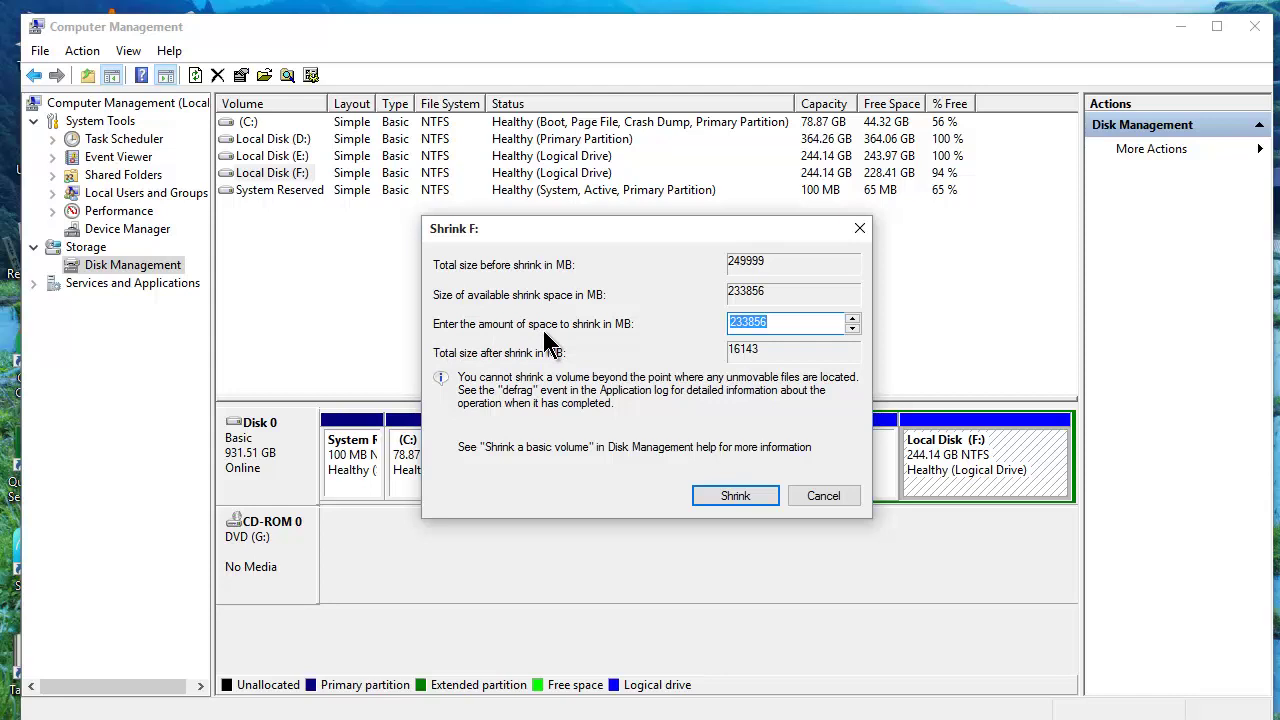
{"action": "left_click", "coordinate": [775, 322]}
{"action": "type", "text": "100"}
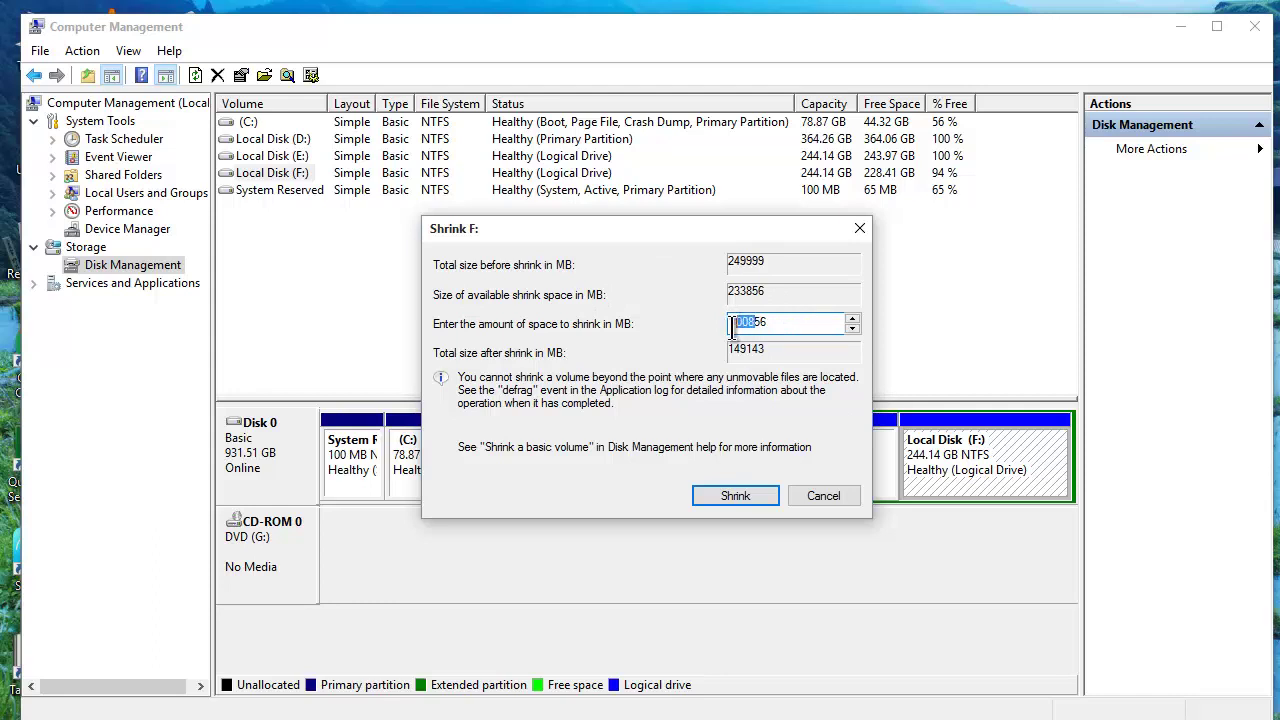
{"action": "left_click_drag", "start_coordinate": [729, 330], "coordinate": [750, 328]}
{"action": "left_click", "coordinate": [751, 328]}
{"action": "left_click", "coordinate": [745, 328]}
{"action": "key", "text": "shift+Home"}
{"action": "left_click", "coordinate": [779, 322]}
{"action": "left_click", "coordinate": [725, 497]}
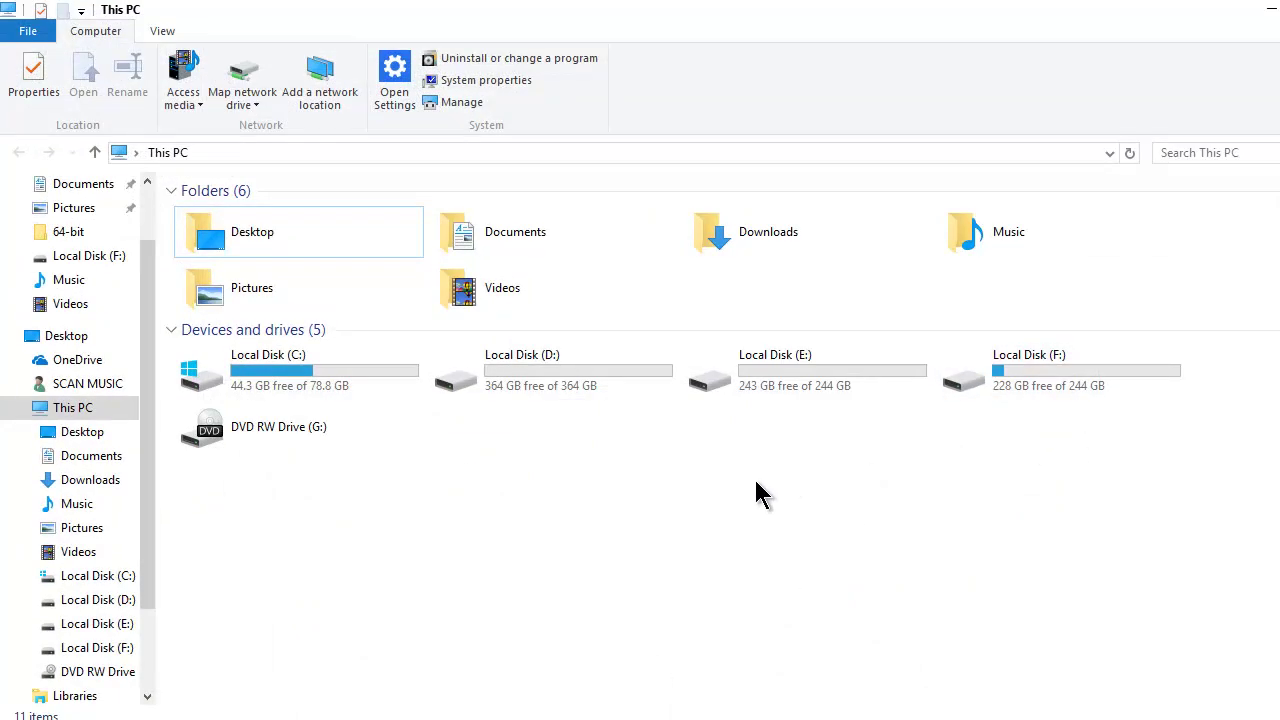
- Switch to This PC and refresh it to check the size of Local Disk (F:)
{"action": "mouse_move", "coordinate": [1045, 395]}
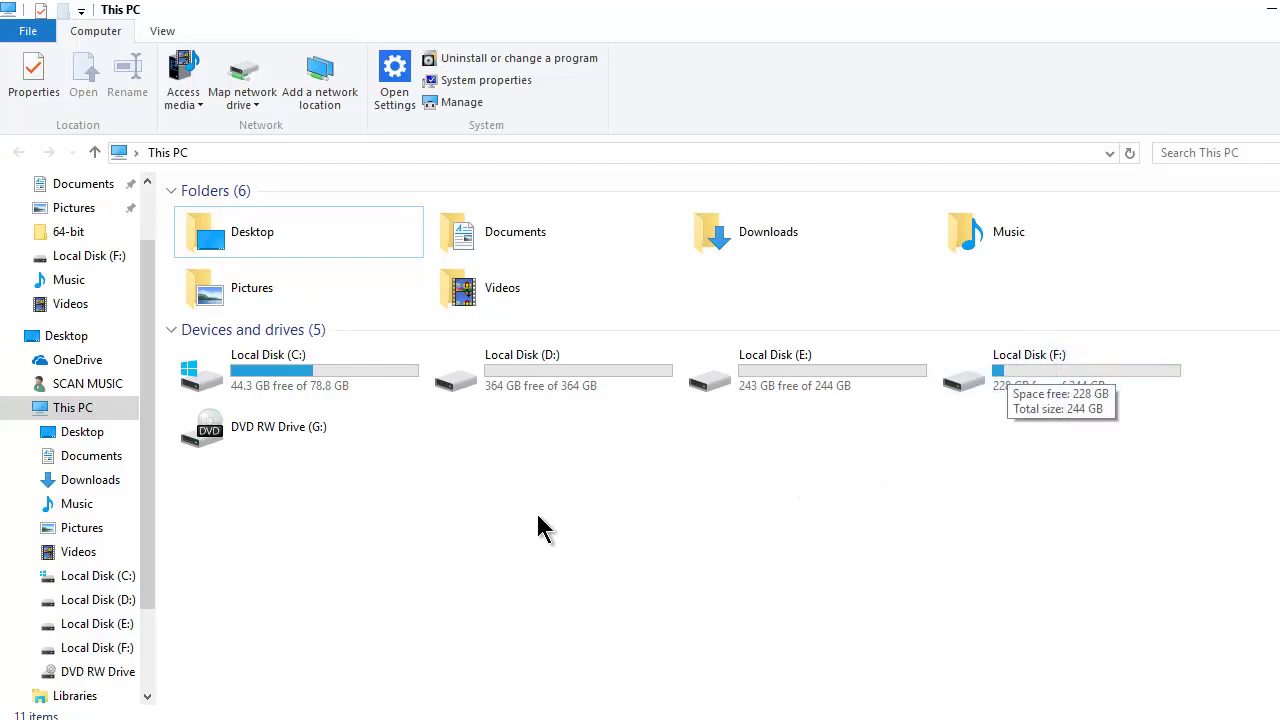
{"action": "right_click", "coordinate": [529, 480]}
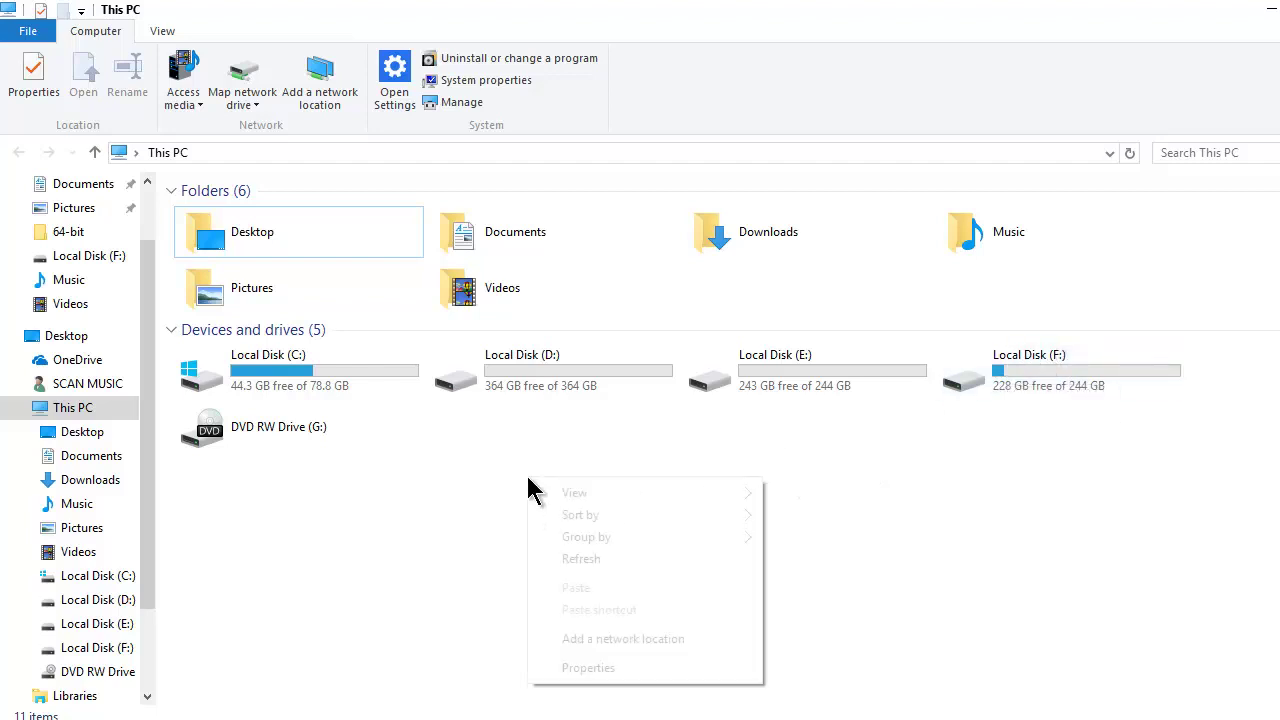
{"action": "left_click", "coordinate": [578, 559]}
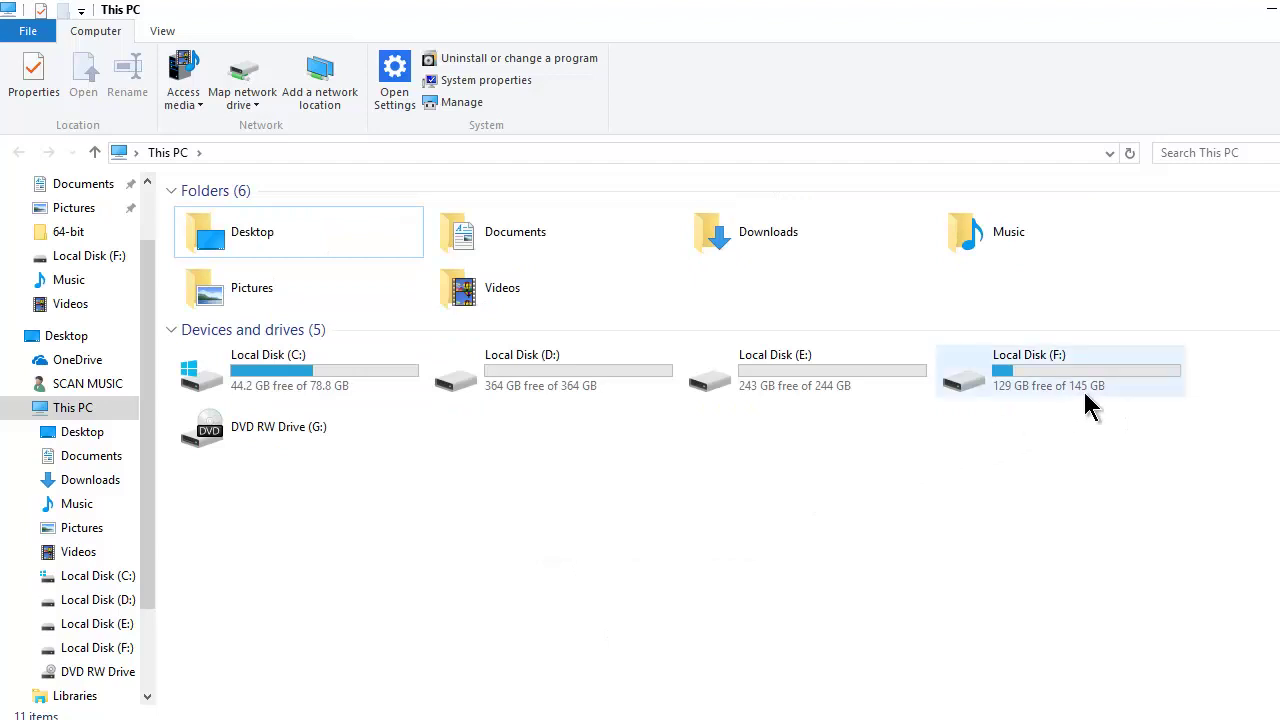
{"action": "mouse_move", "coordinate": [1080, 402]}
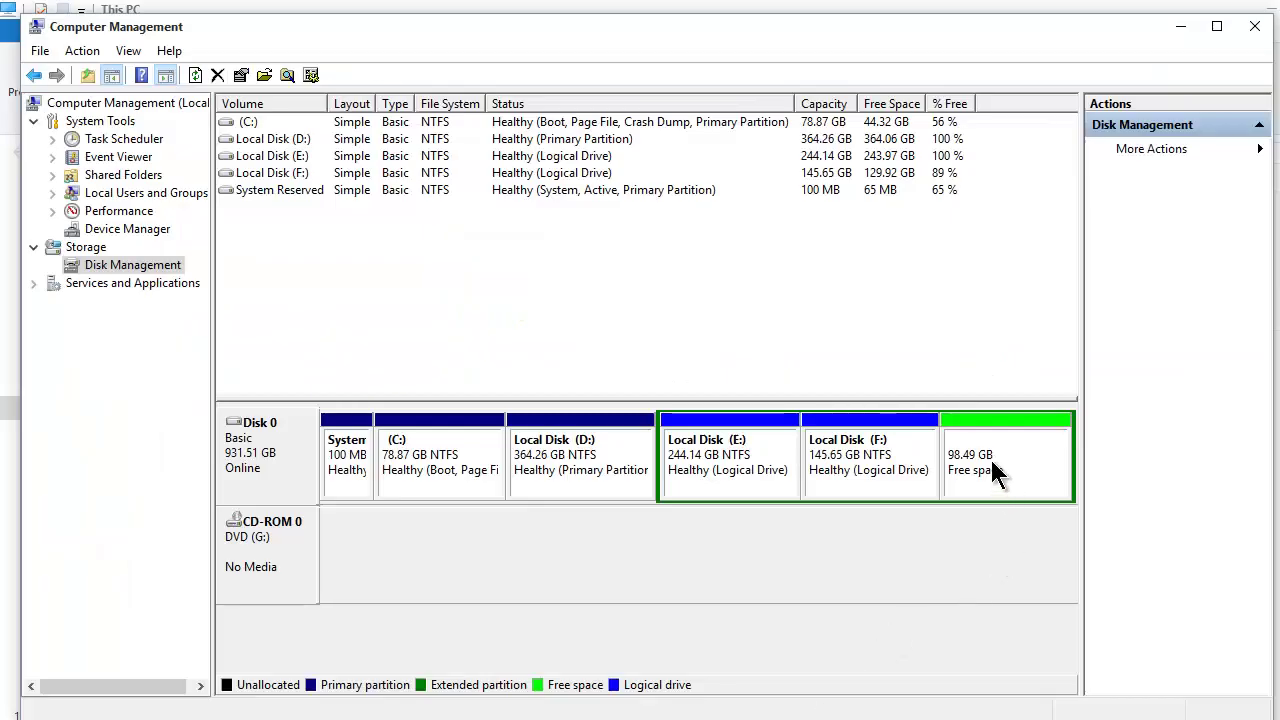
- Start a new simple volume in Disk 0's free space in Disk Management, using the maximum size of 100855 MB
{"action": "right_click", "coordinate": [981, 443]}
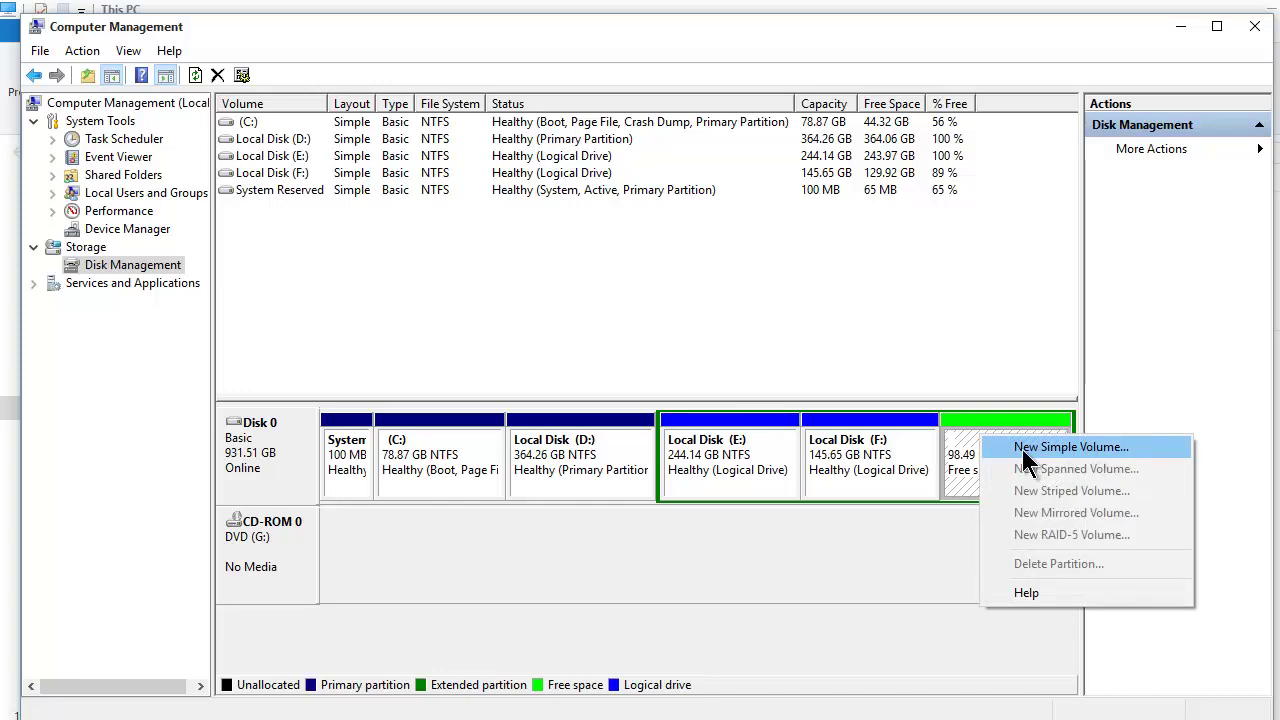
{"action": "left_click", "coordinate": [1022, 449]}
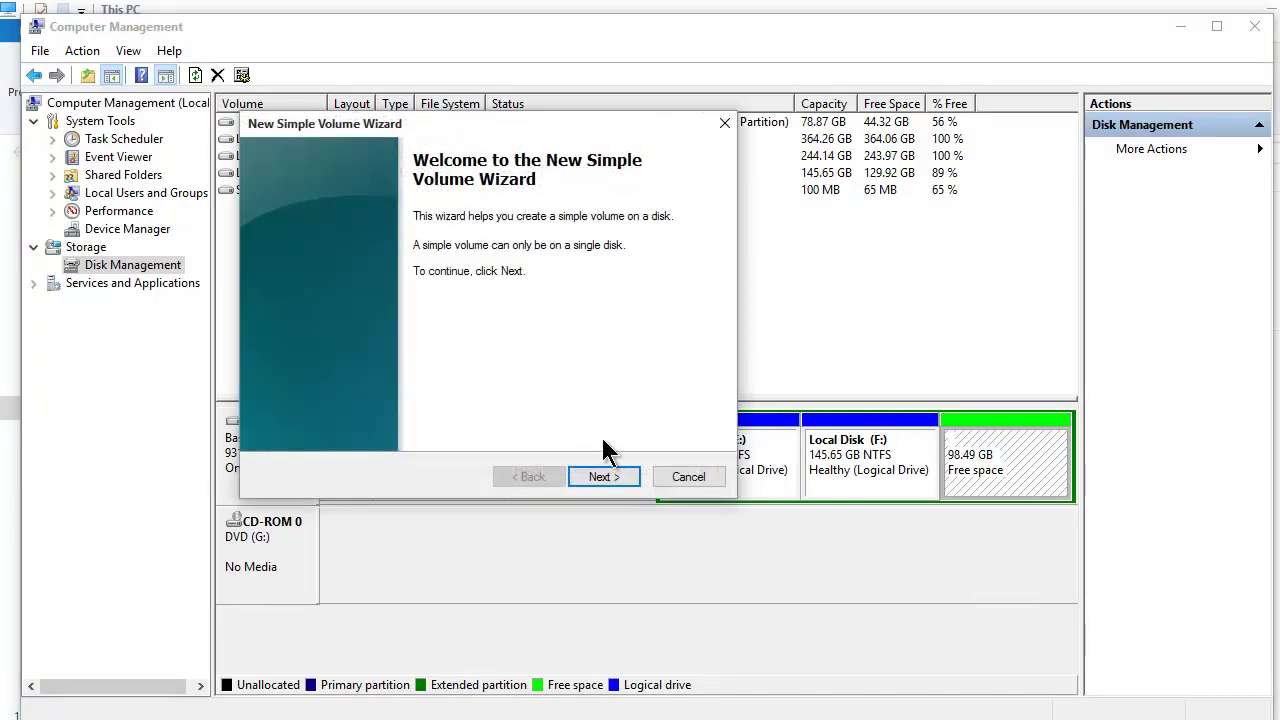
{"action": "left_click", "coordinate": [600, 478]}
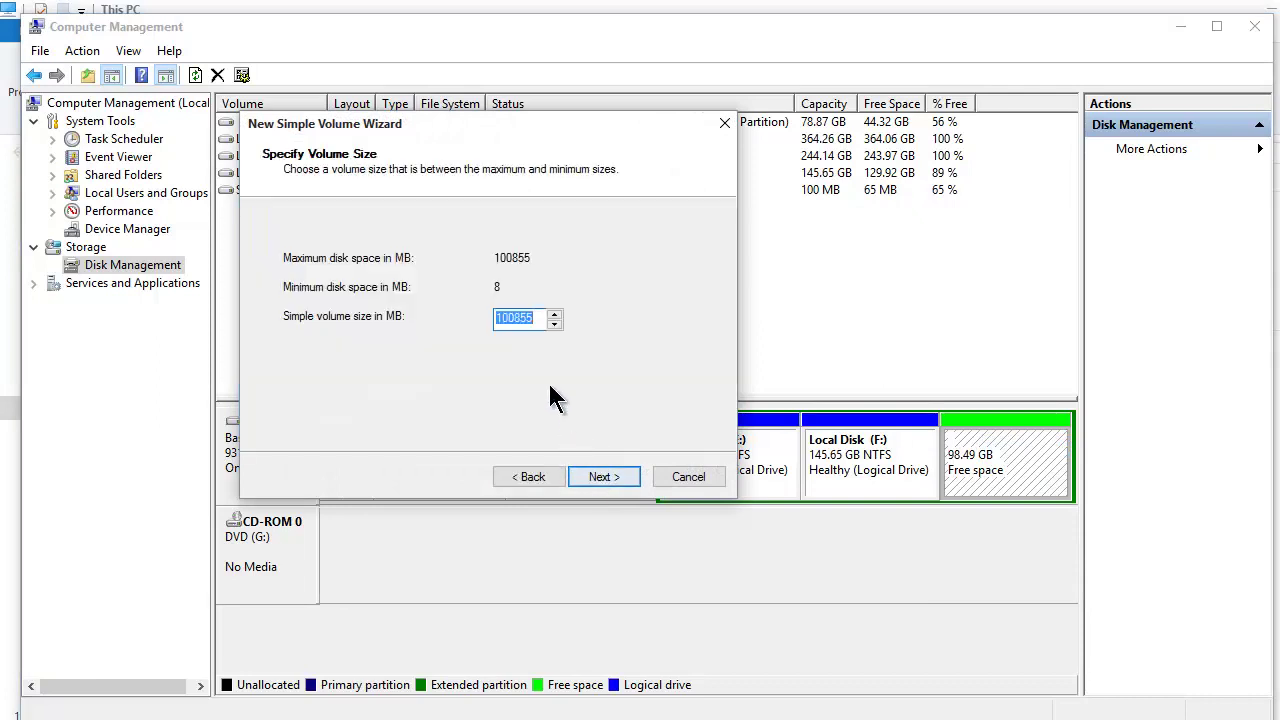
{"action": "left_click", "coordinate": [515, 318]}
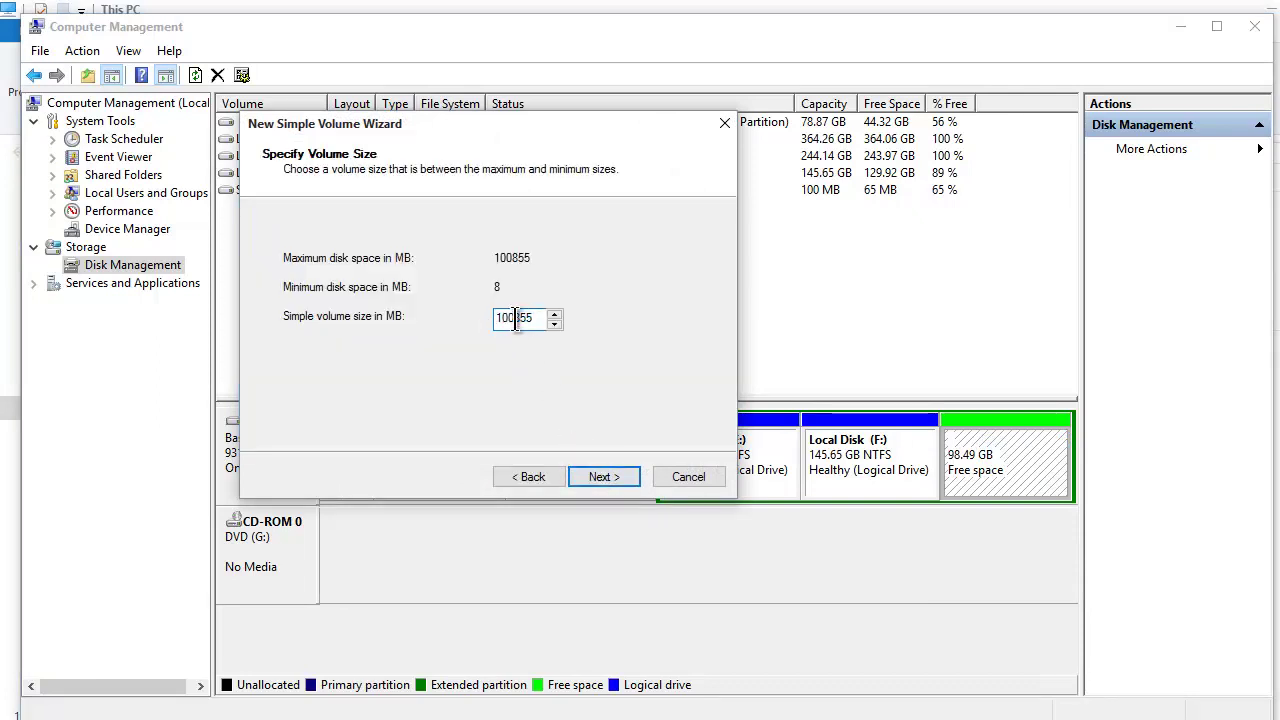
{"action": "left_click", "coordinate": [600, 477]}
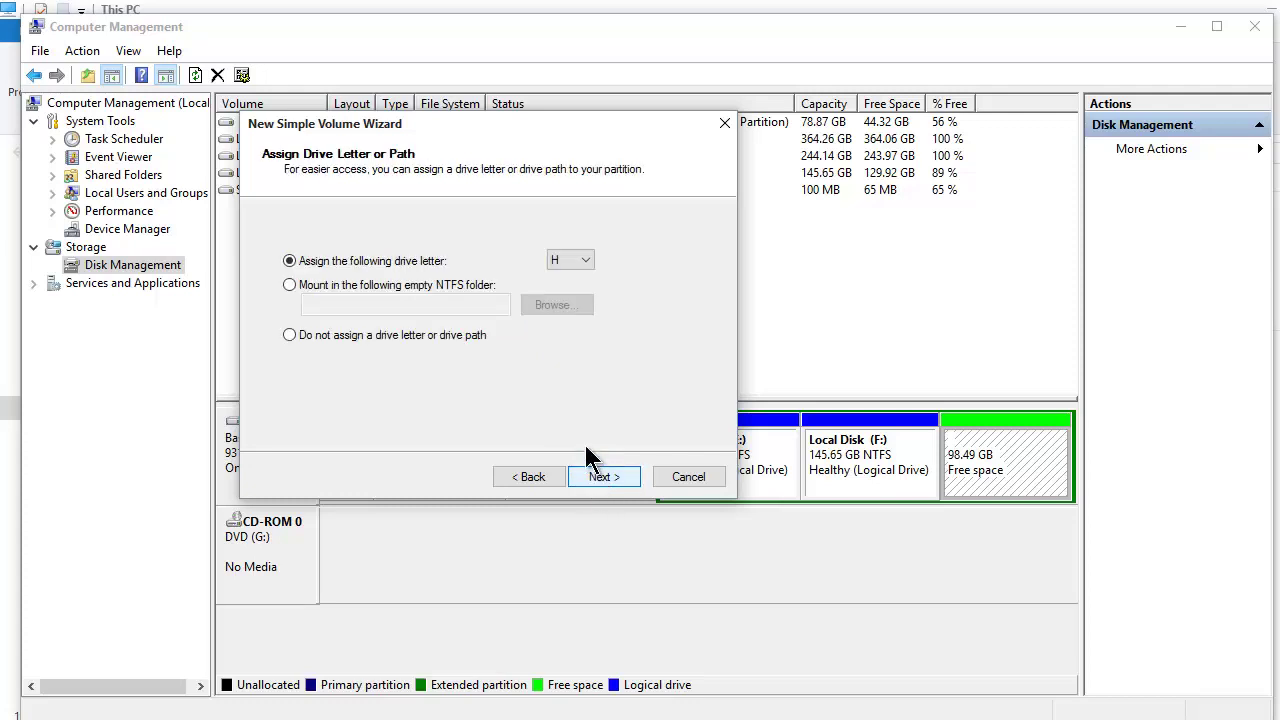
- Review the drive letter and mount path options and assign letter H to the new volume
{"action": "left_click", "coordinate": [580, 264]}
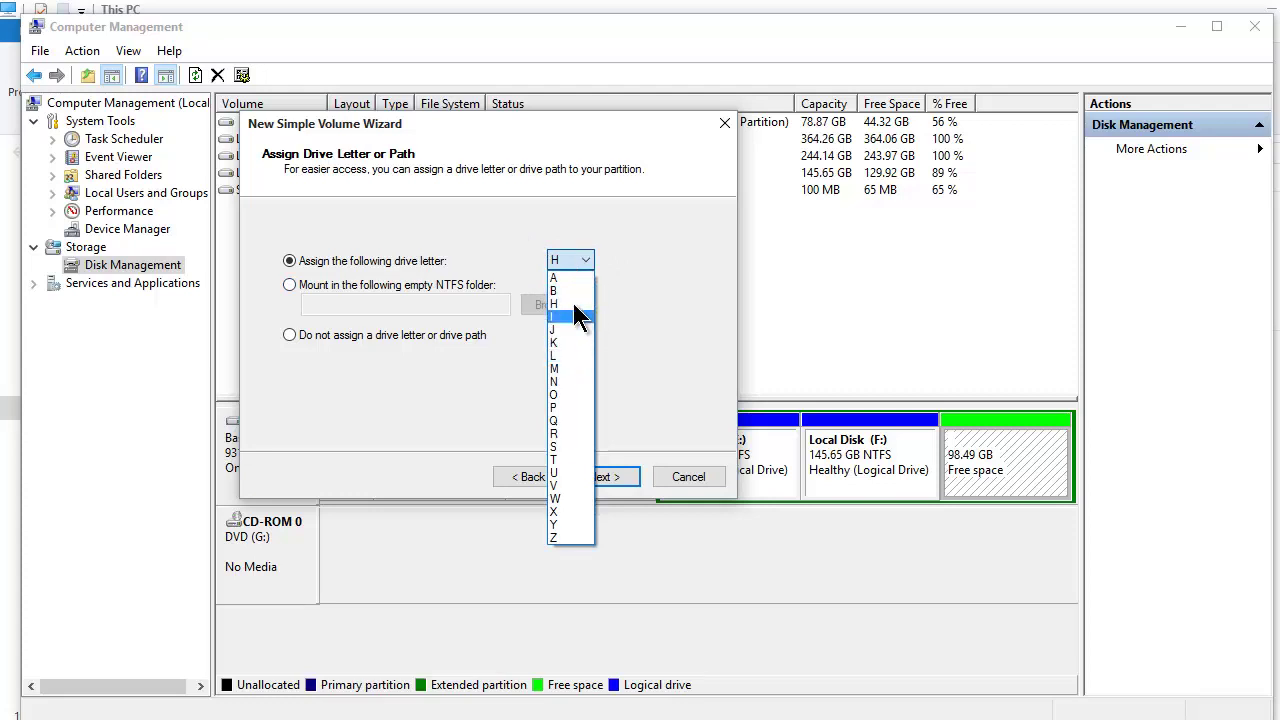
{"action": "left_click", "coordinate": [580, 262]}
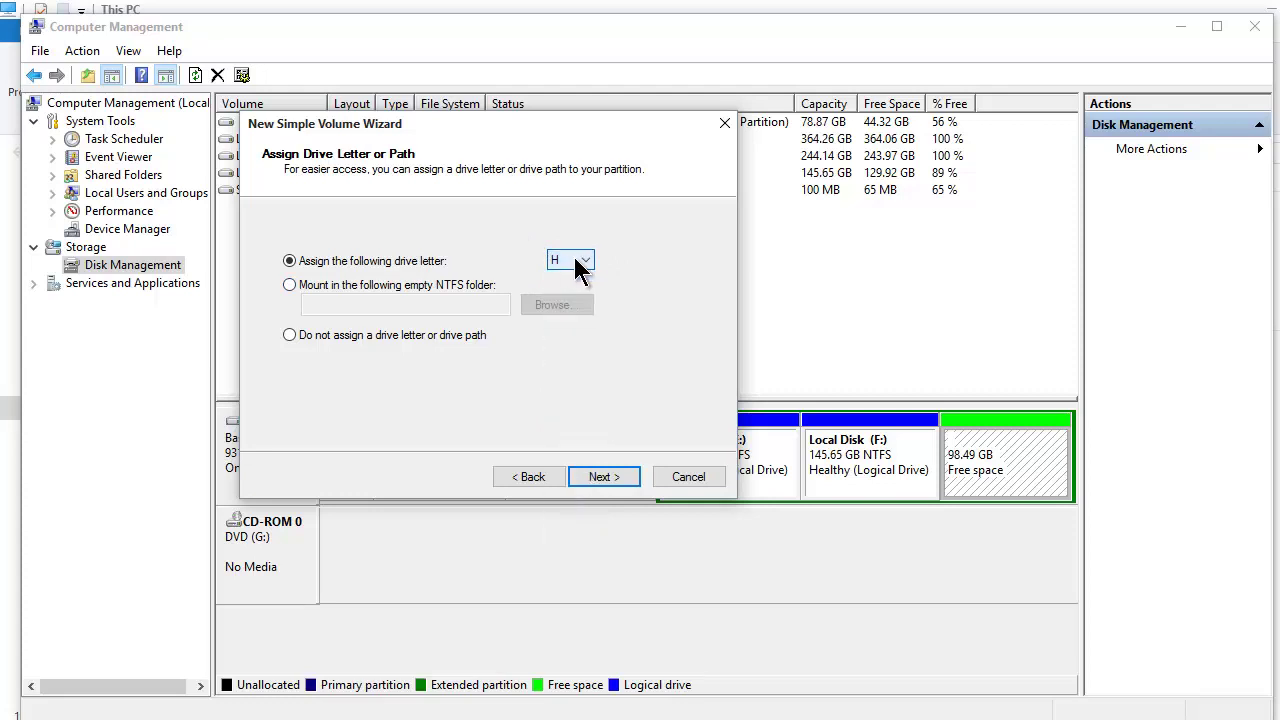
{"action": "left_click", "coordinate": [371, 262]}
{"action": "left_click", "coordinate": [290, 286]}
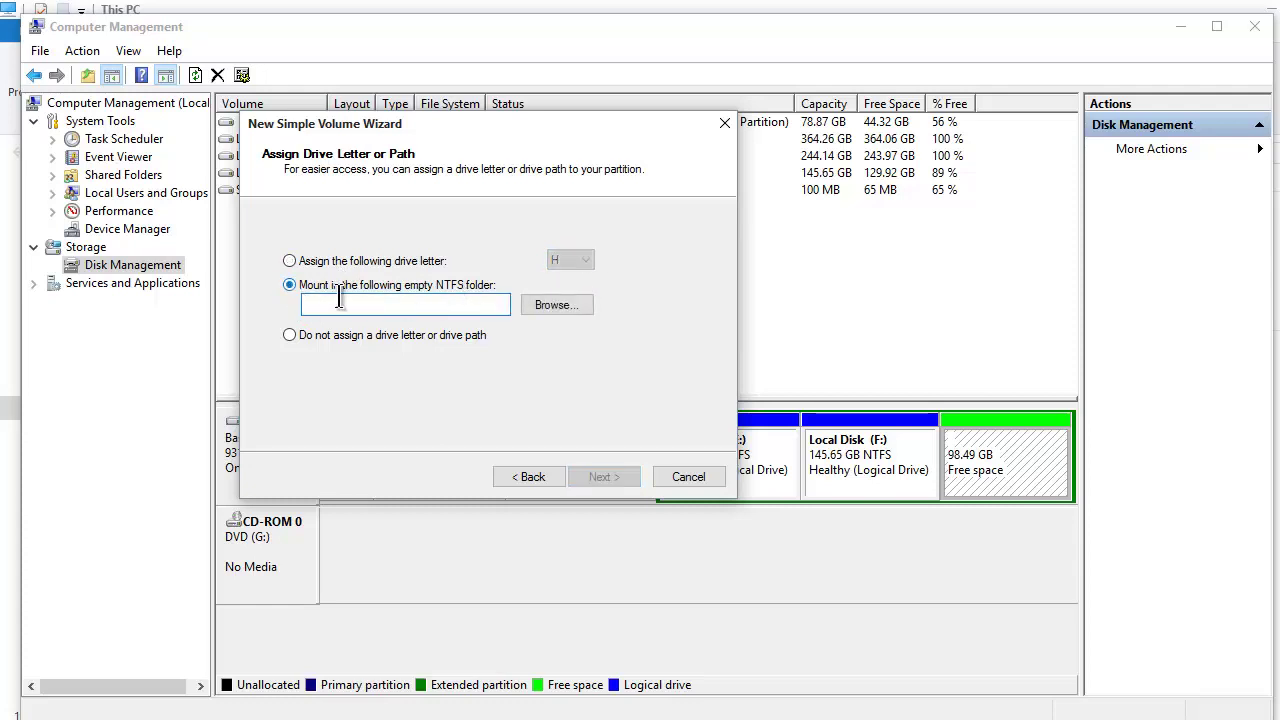
{"action": "left_click", "coordinate": [290, 337]}
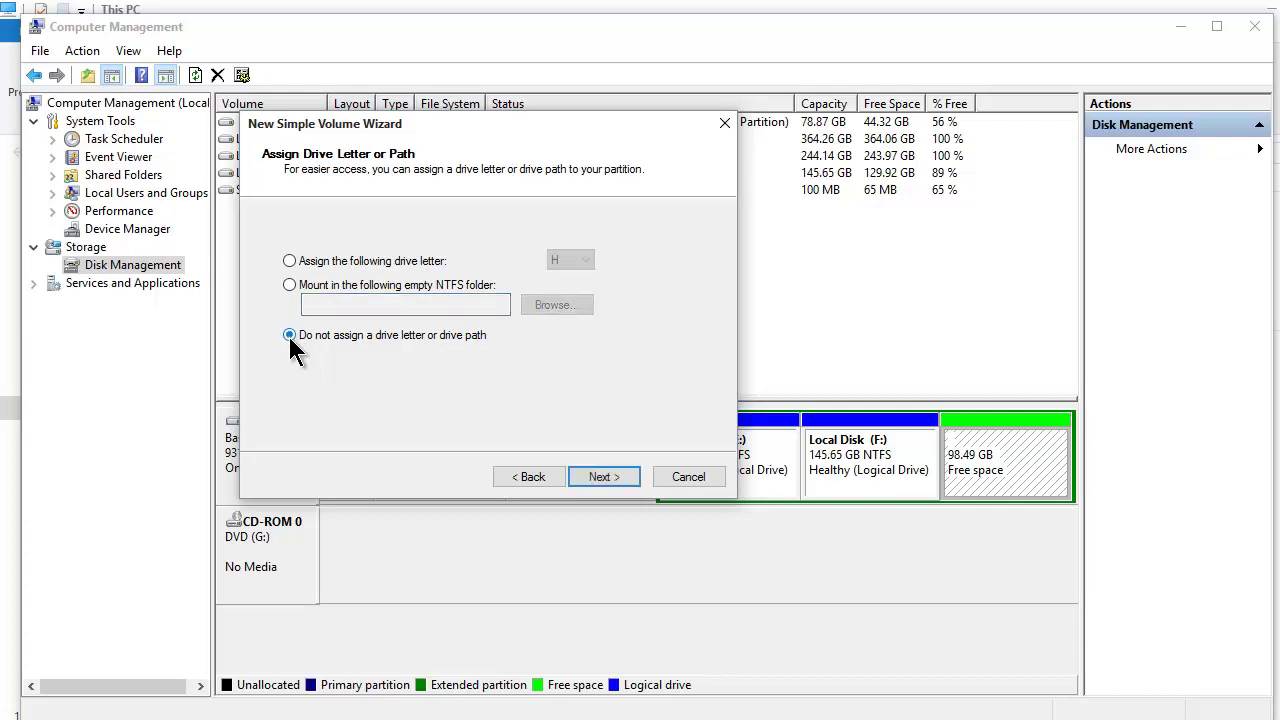
{"action": "left_click", "coordinate": [290, 261]}
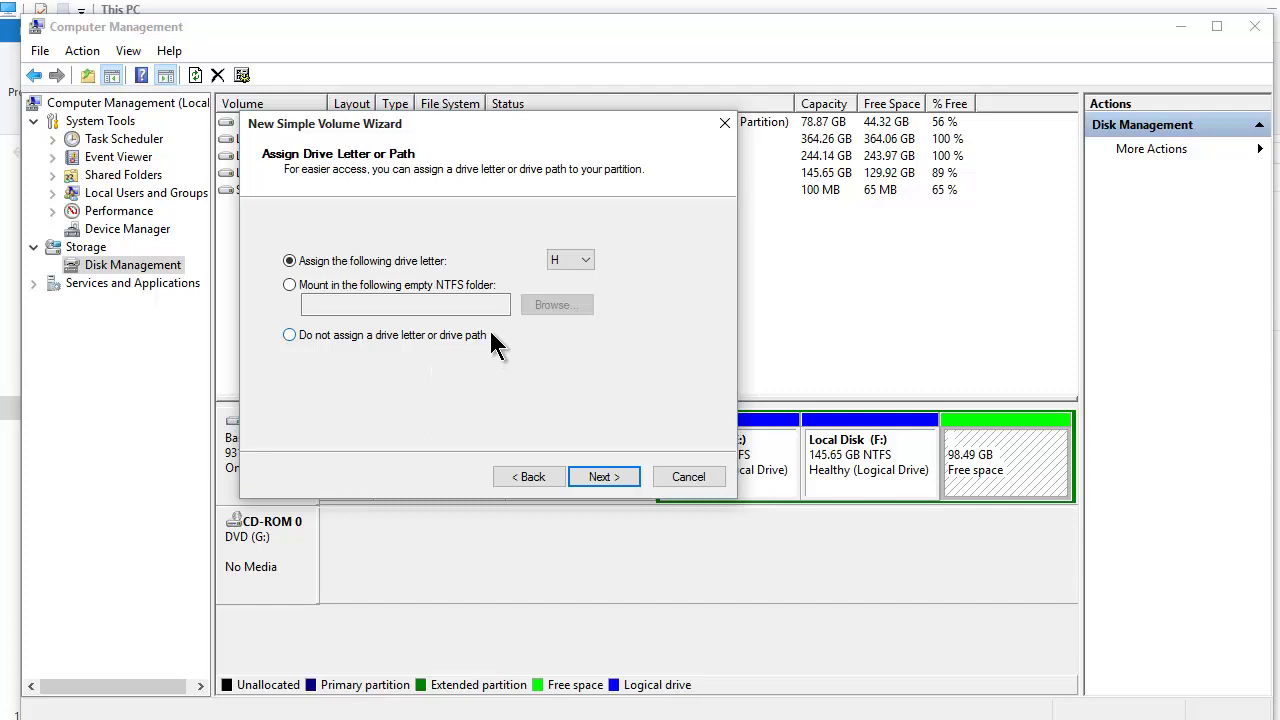
{"action": "left_click", "coordinate": [604, 477]}
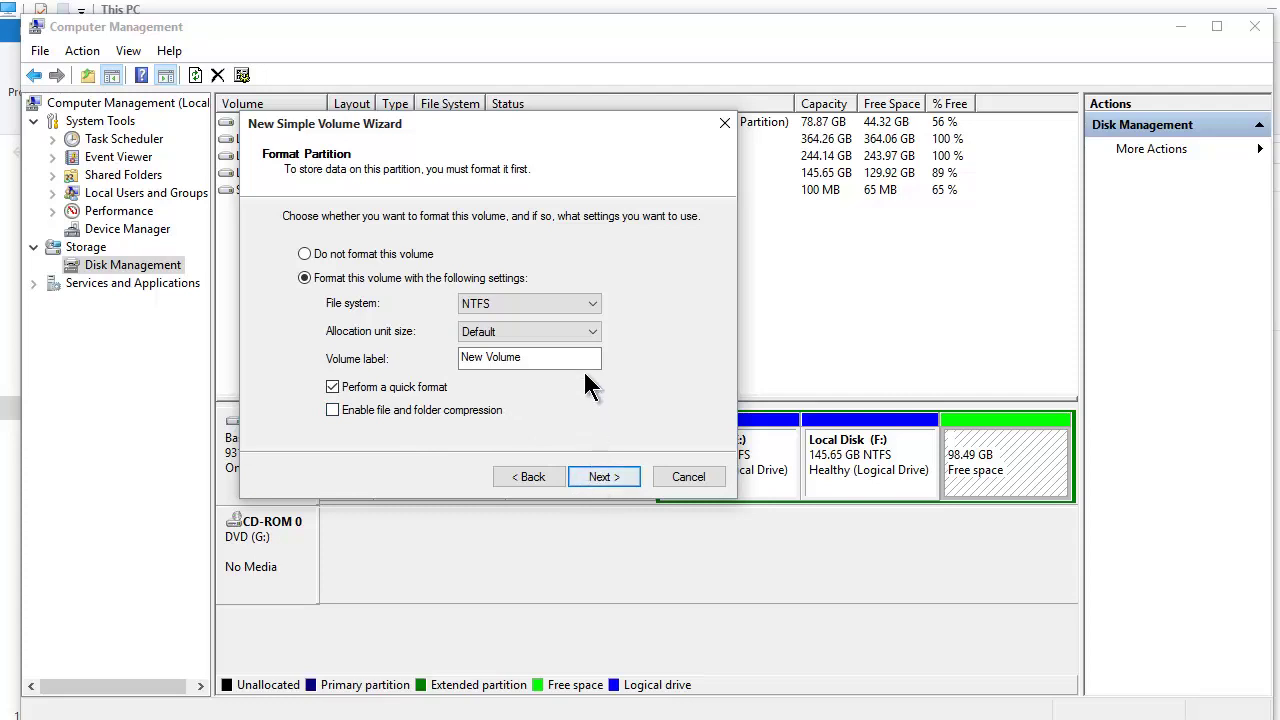
- Replace the new volume's default label with the owner's first name
{"action": "left_click", "coordinate": [537, 358]}
{"action": "left_click", "coordinate": [537, 360]}
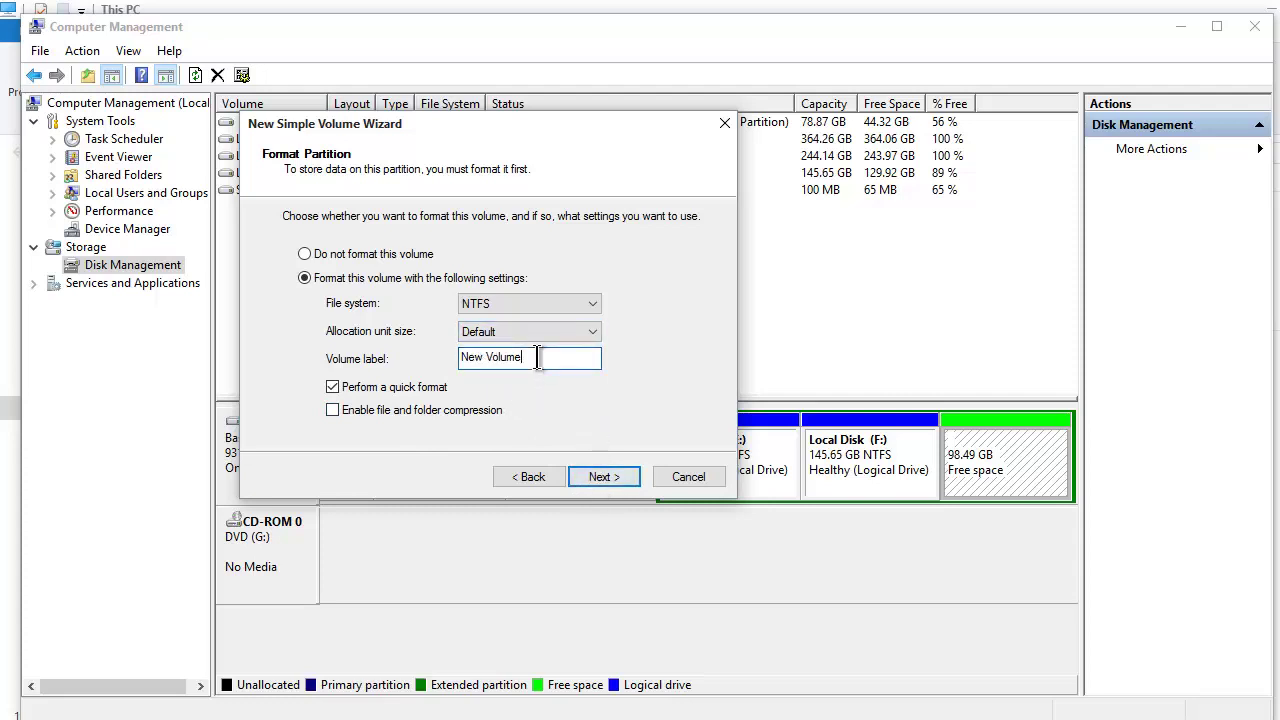
{"action": "key", "text": "BackSpace"}
{"action": "key", "text": "BackSpace"}
{"action": "key", "text": "BackSpace"}
{"action": "key", "text": "BackSpace"}
{"action": "key", "text": "BackSpace"}
{"action": "key", "text": "BackSpace"}
{"action": "key", "text": "BackSpace"}
{"action": "key", "text": "BackSpace"}
{"action": "key", "text": "BackSpace"}
{"action": "key", "text": "BackSpace"}
{"action": "type", "text": "Raman"}
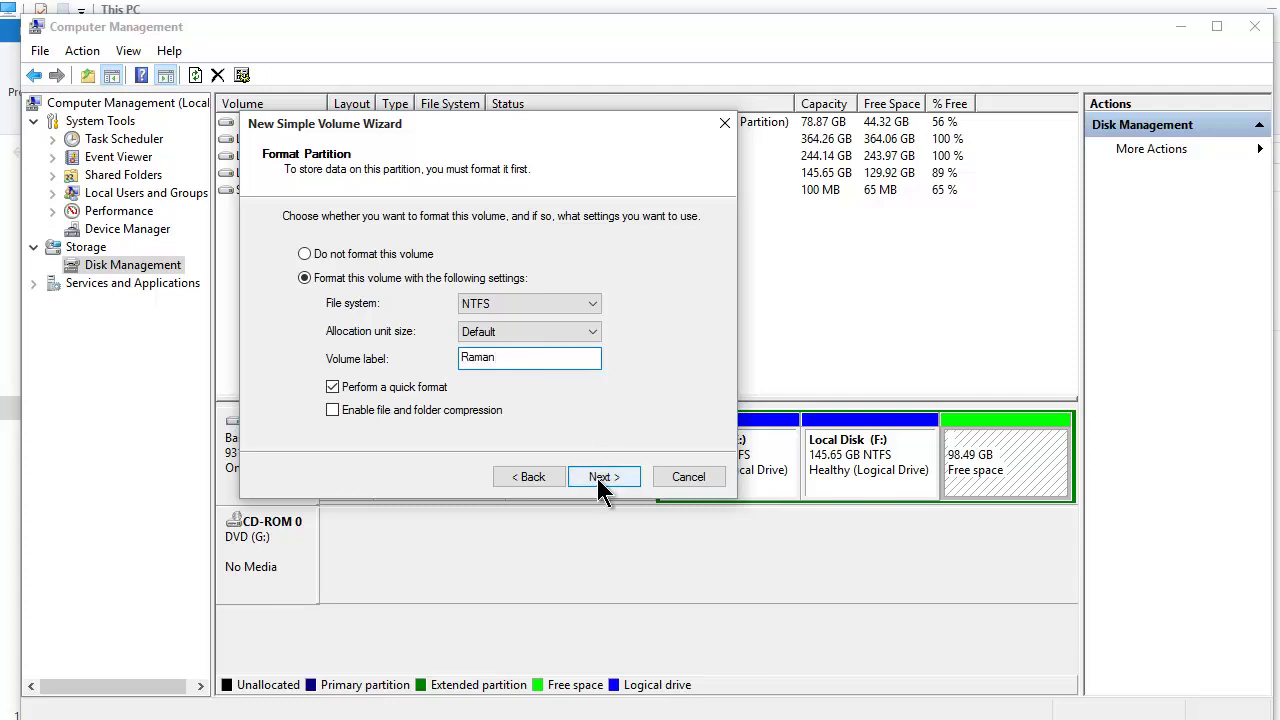
- Keep the NTFS quick format, review the summary of settings and finish creating the volume
{"action": "left_click", "coordinate": [600, 477]}
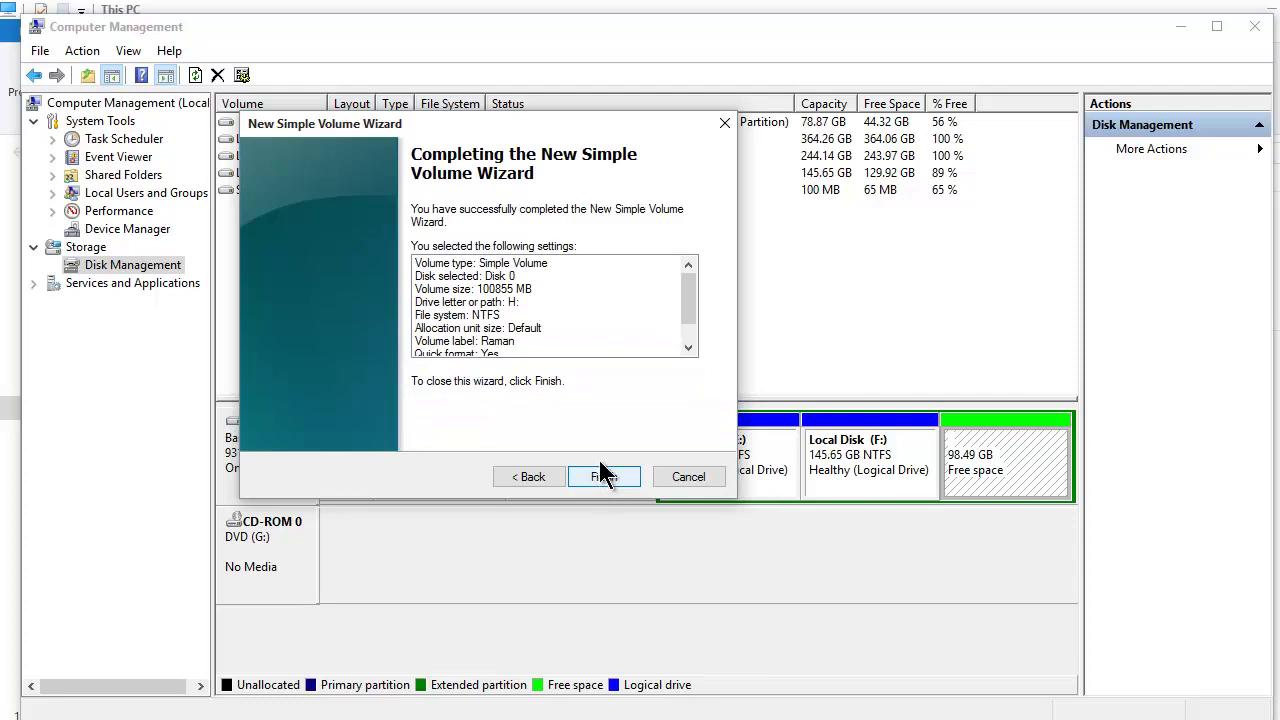
{"action": "left_click_drag", "start_coordinate": [691, 286], "coordinate": [691, 320]}
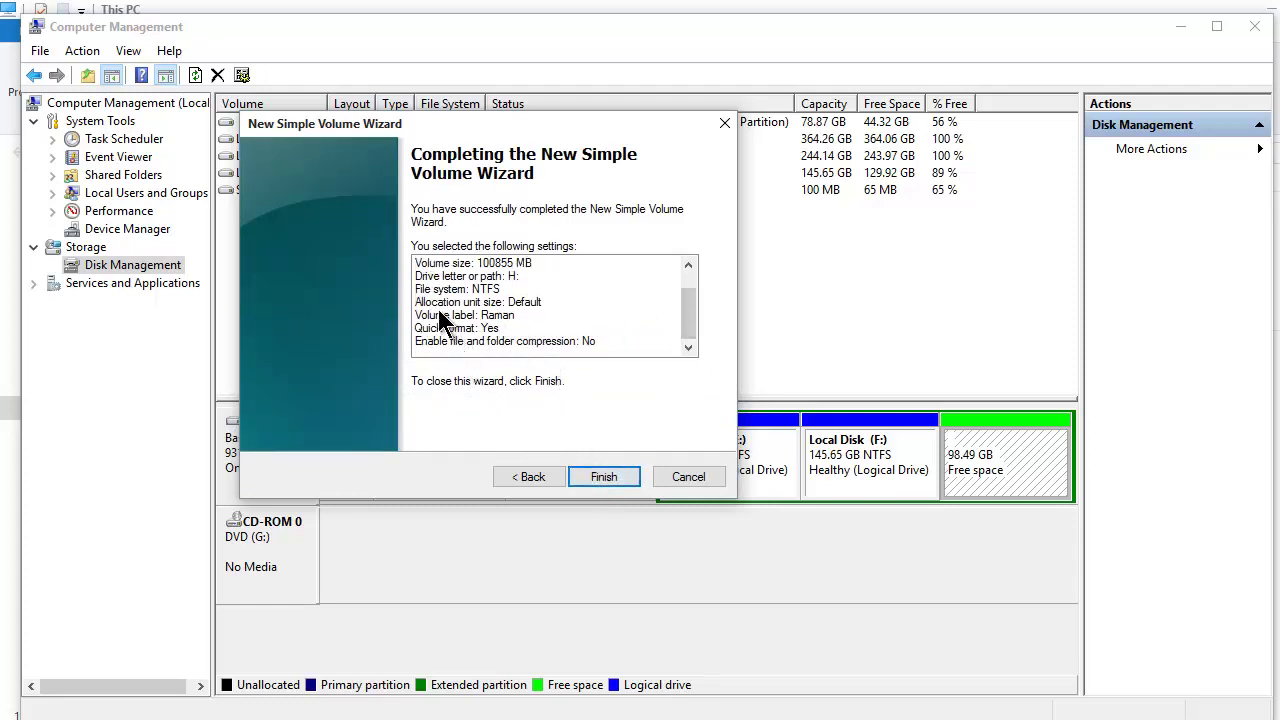
{"action": "left_click", "coordinate": [600, 478]}
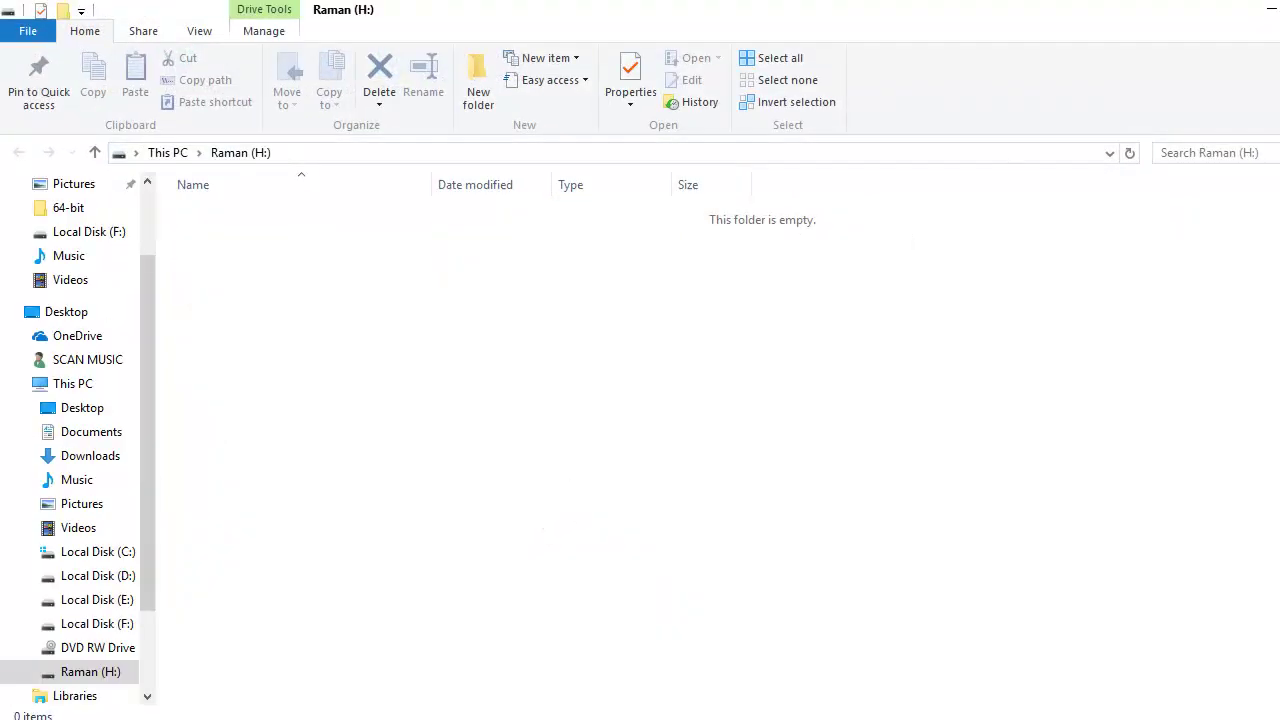
- Check the new H: drive in This PC, open it and refresh its empty folder
{"action": "key", "text": "alt+Up"}
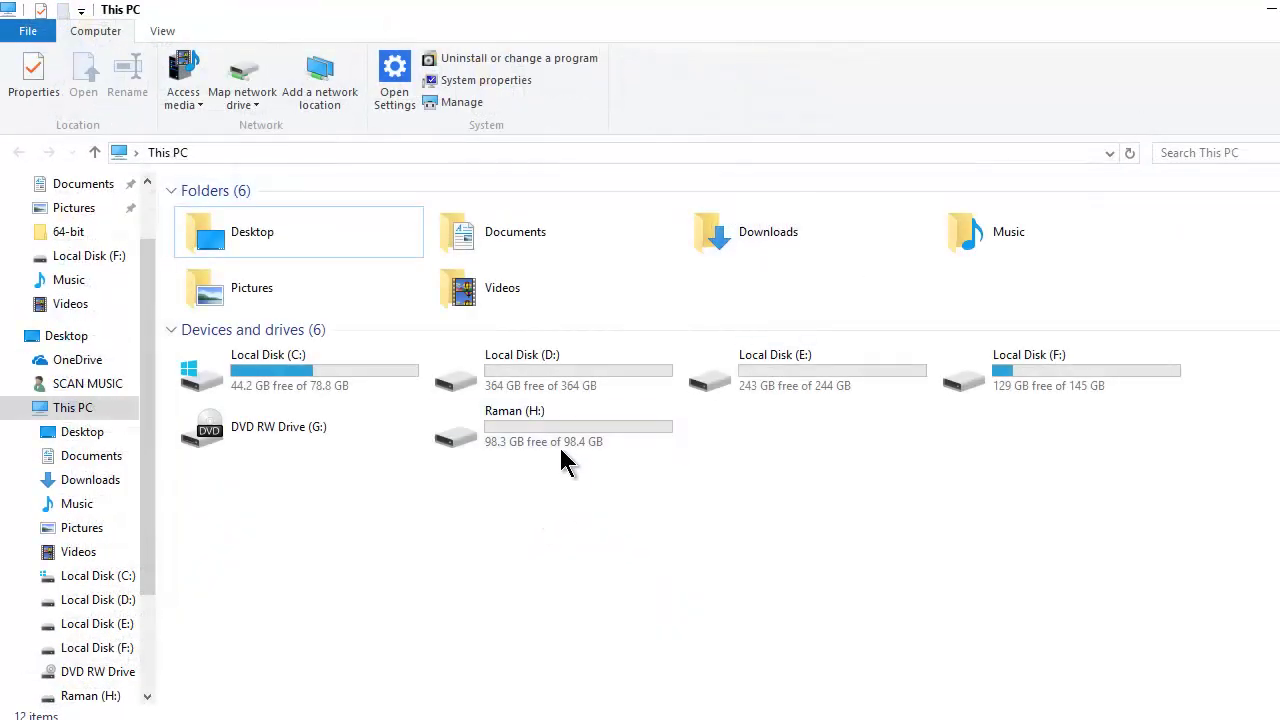
{"action": "mouse_move", "coordinate": [512, 418]}
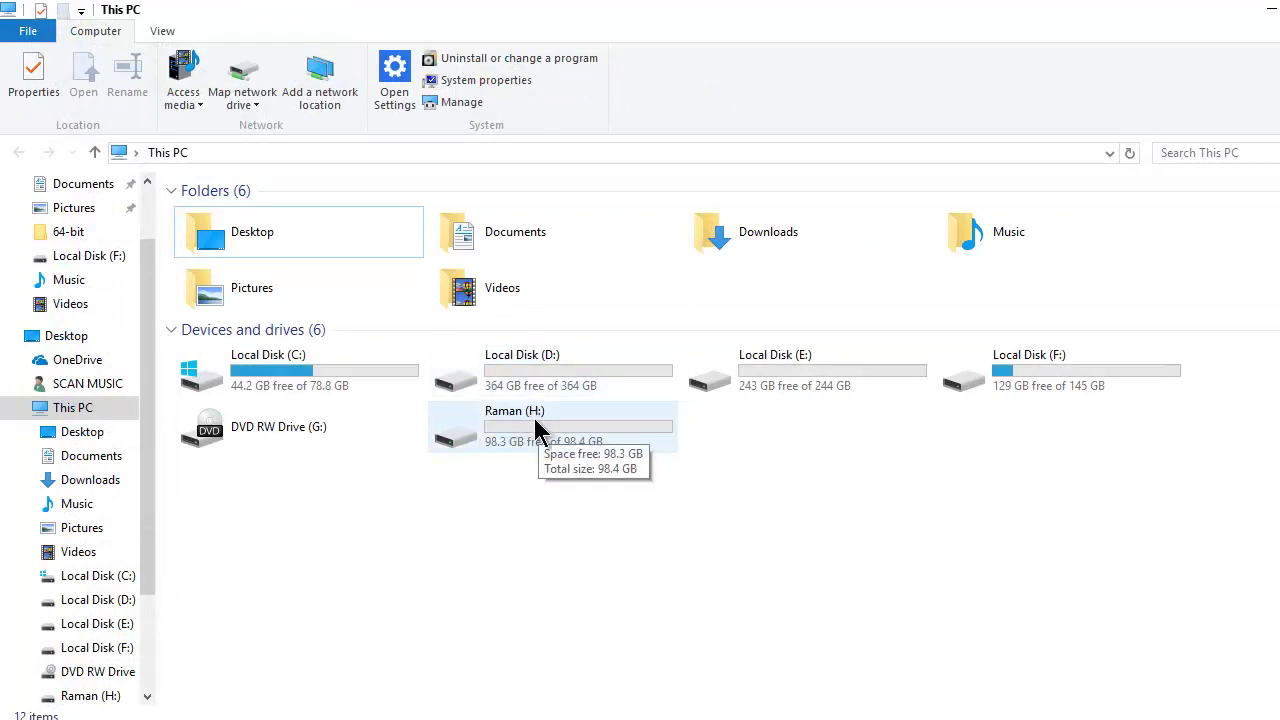
{"action": "double_click", "coordinate": [535, 428]}
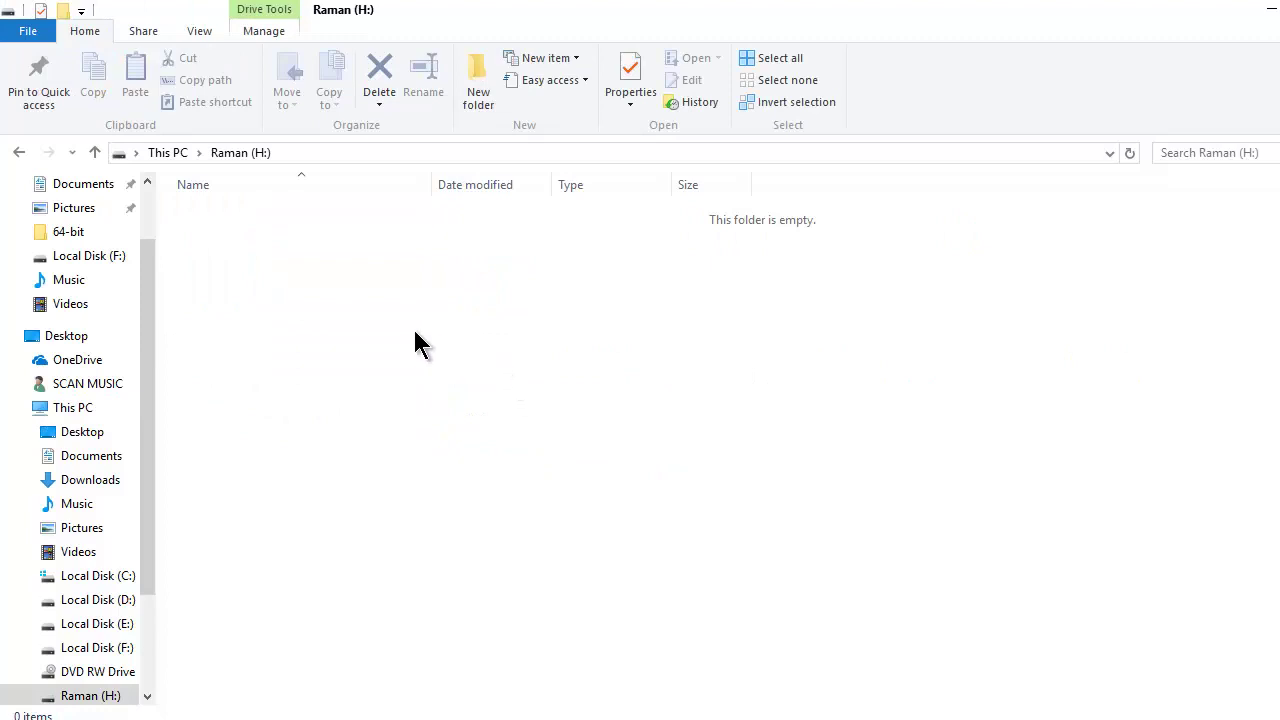
{"action": "right_click", "coordinate": [413, 326]}
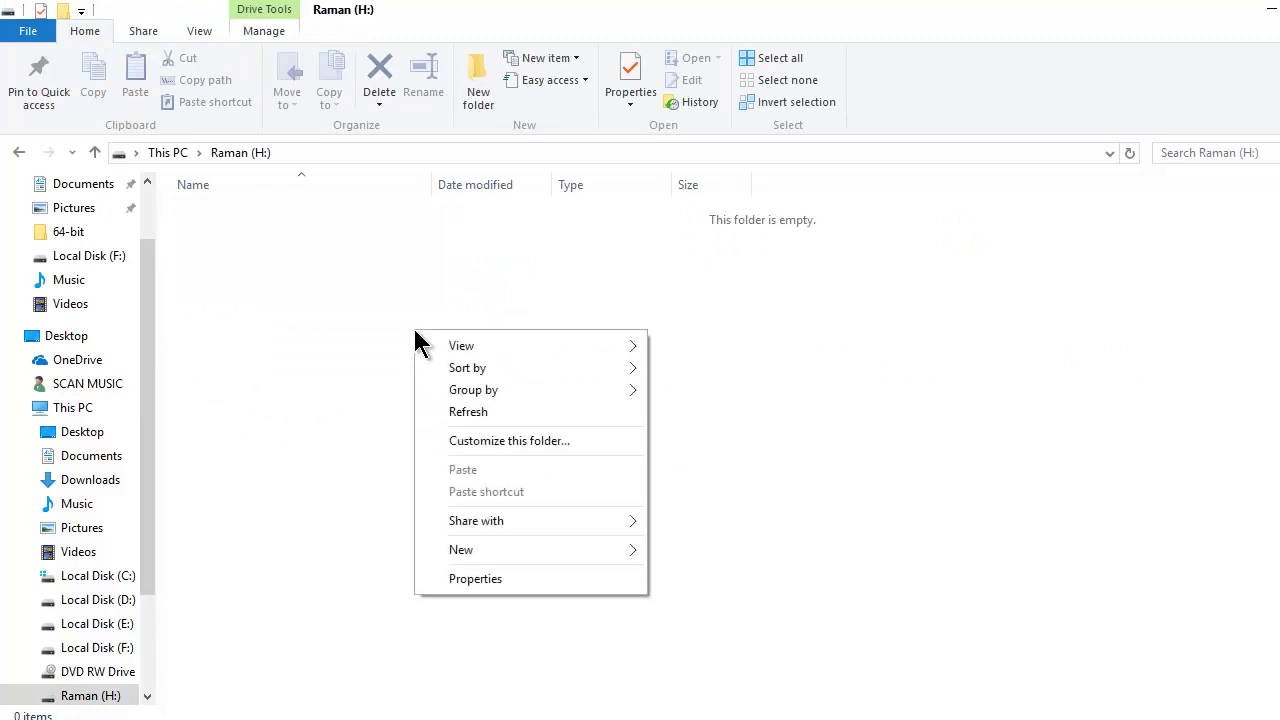
{"action": "left_click", "coordinate": [458, 409]}
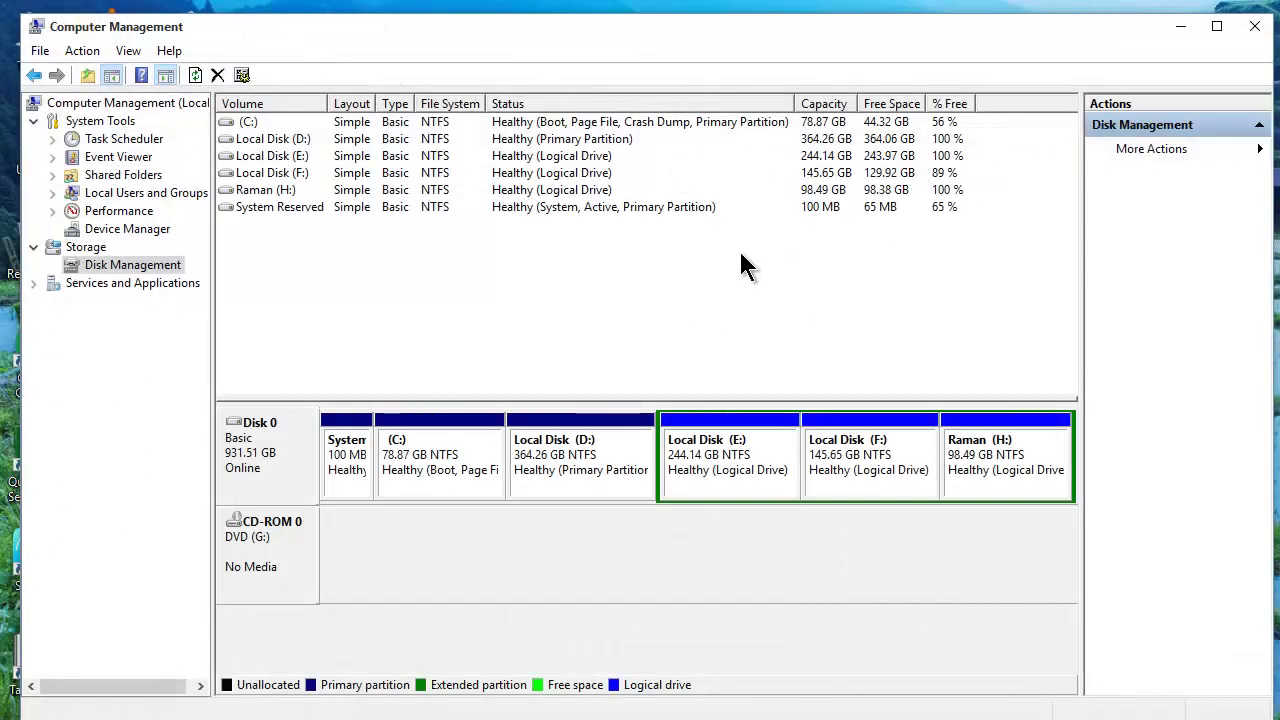
- Delete the H: volume on Disk 0, accepting that all data on it is erased
{"action": "left_click", "coordinate": [1181, 27]}
{"action": "right_click", "coordinate": [985, 438]}
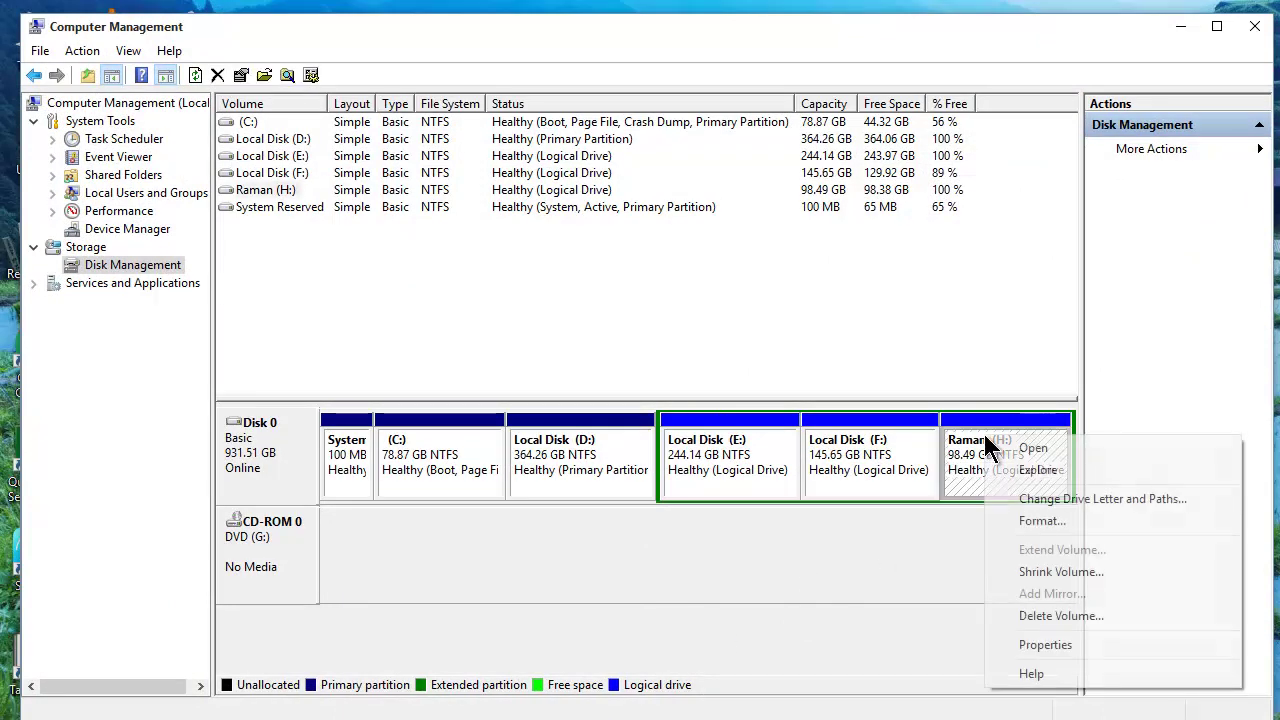
{"action": "left_click", "coordinate": [1046, 615]}
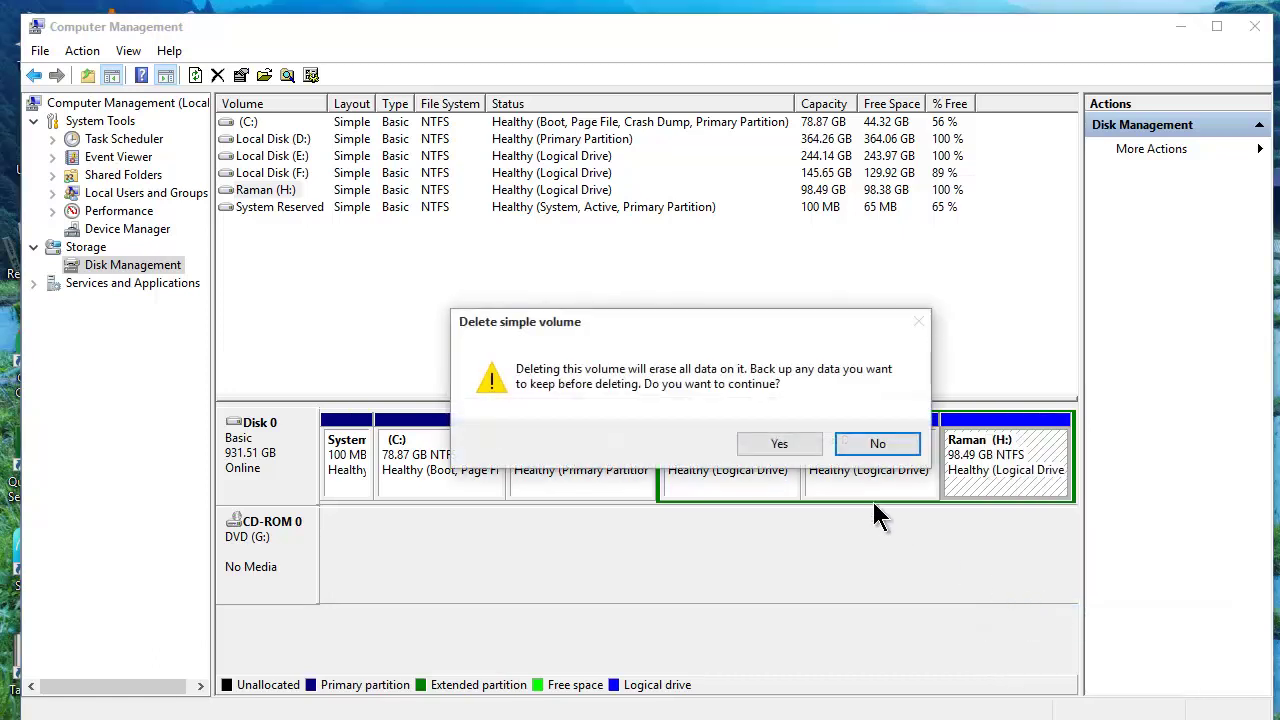
{"action": "left_click", "coordinate": [773, 444]}
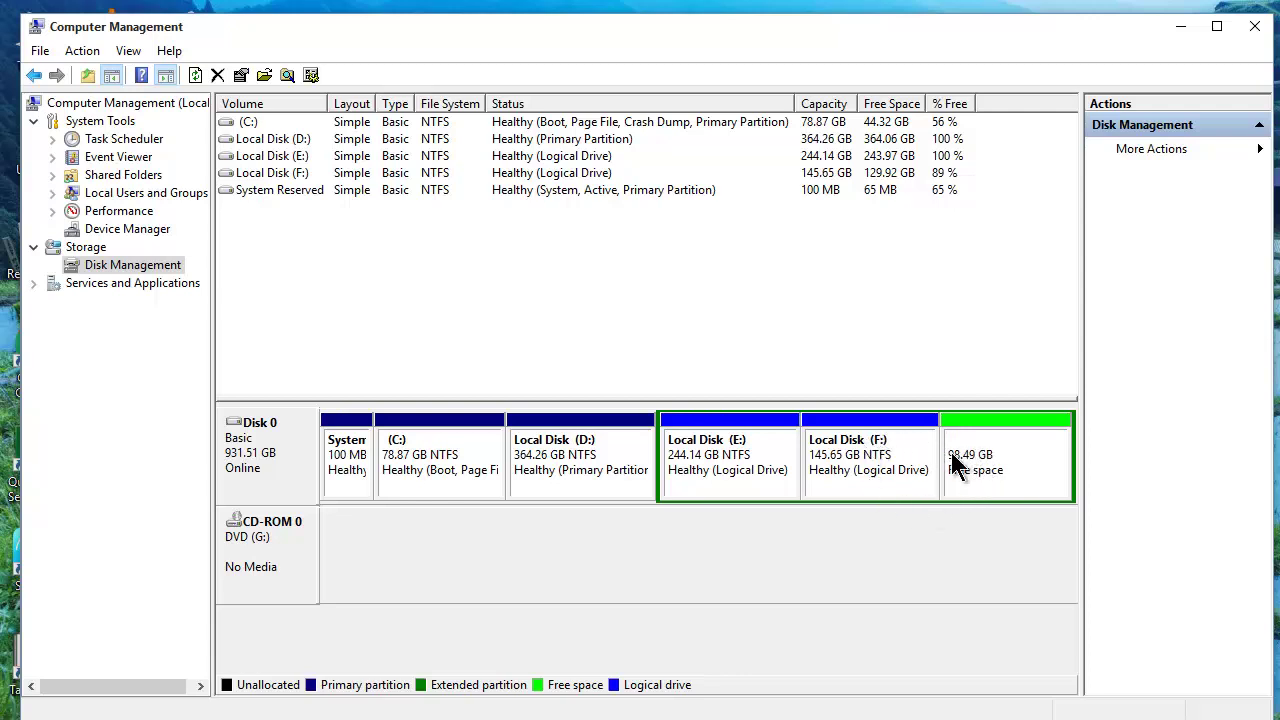
- Review the volume operations available for drive F: and dismiss them without choosing one
{"action": "left_click", "coordinate": [866, 456]}
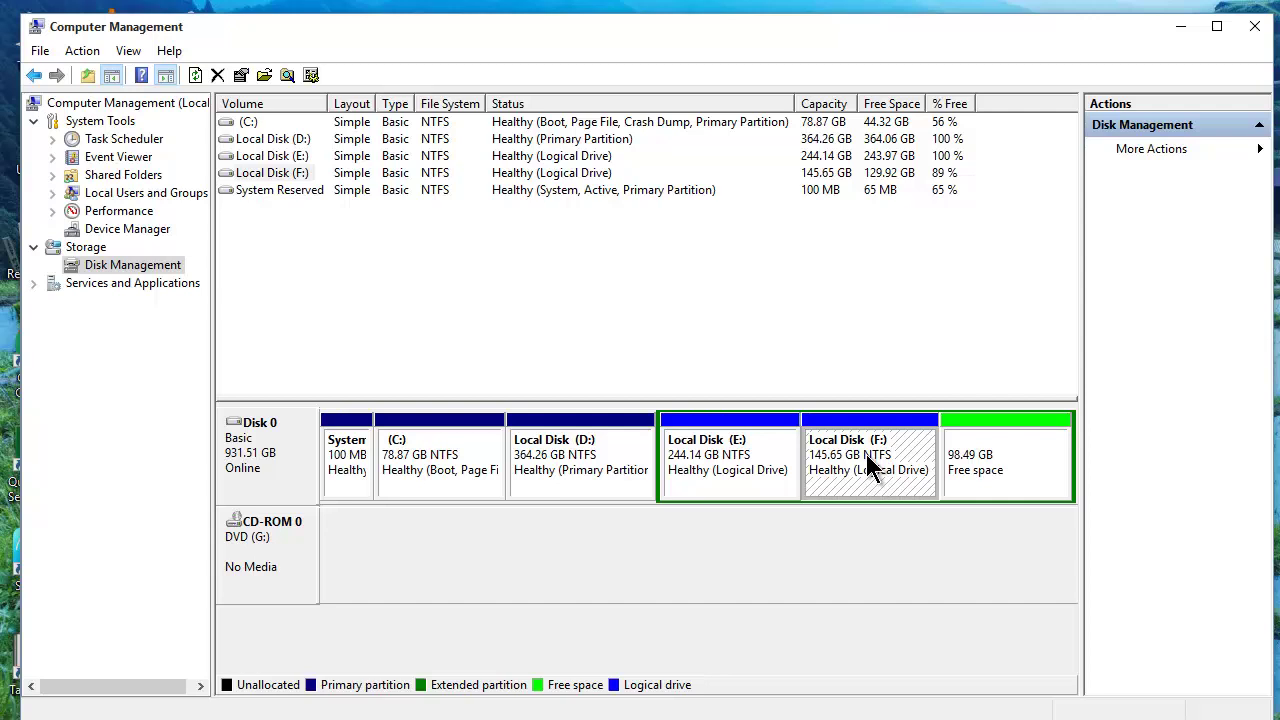
{"action": "right_click", "coordinate": [866, 454]}
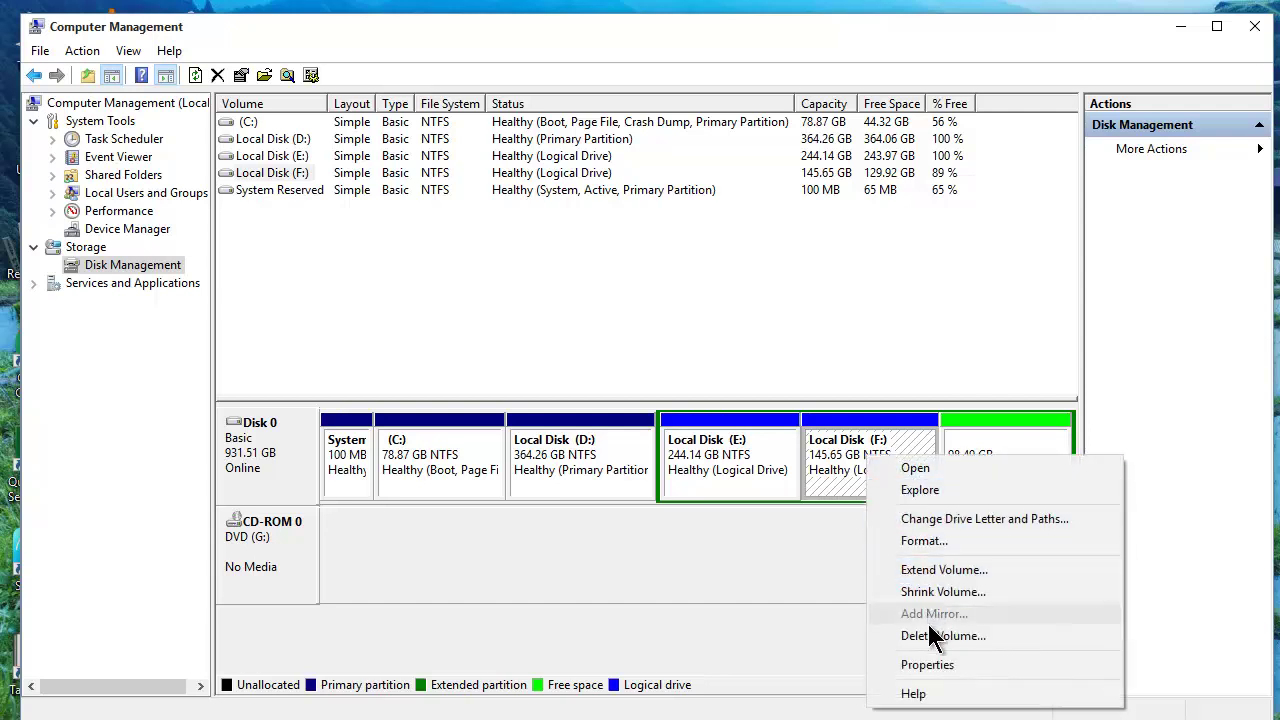
{"action": "left_click", "coordinate": [816, 562]}
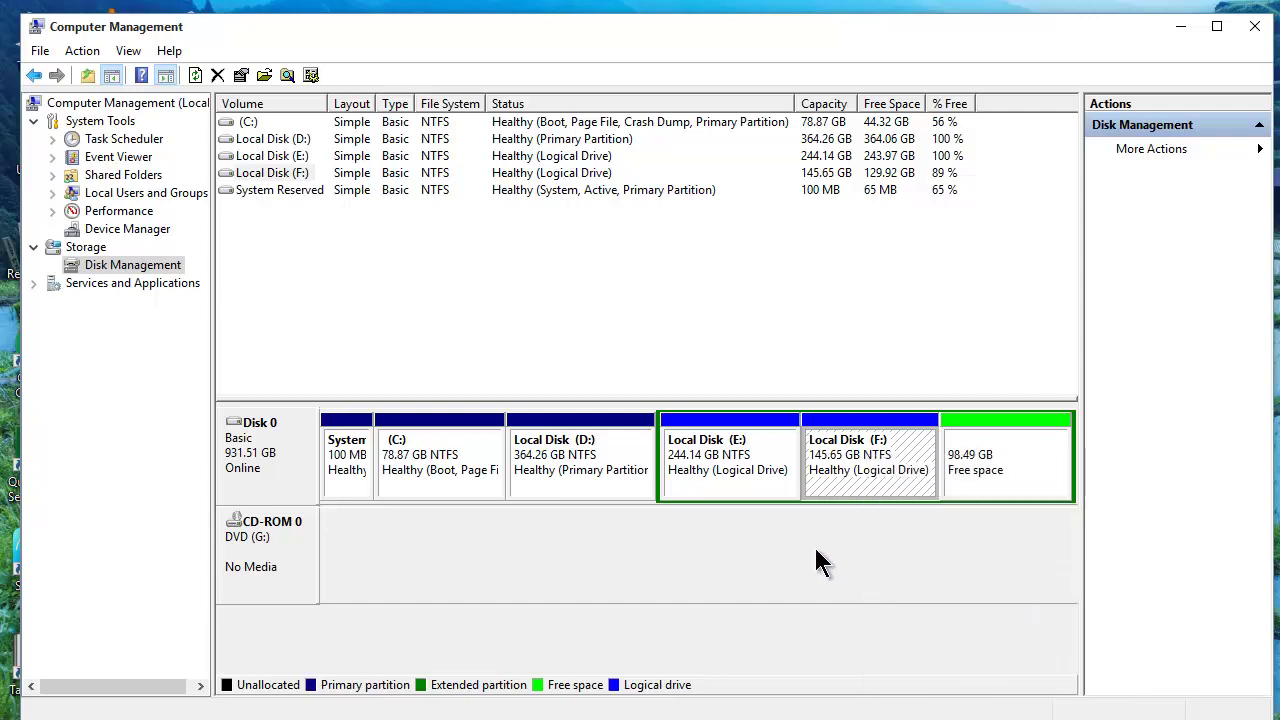
{"action": "left_click", "coordinate": [816, 562]}
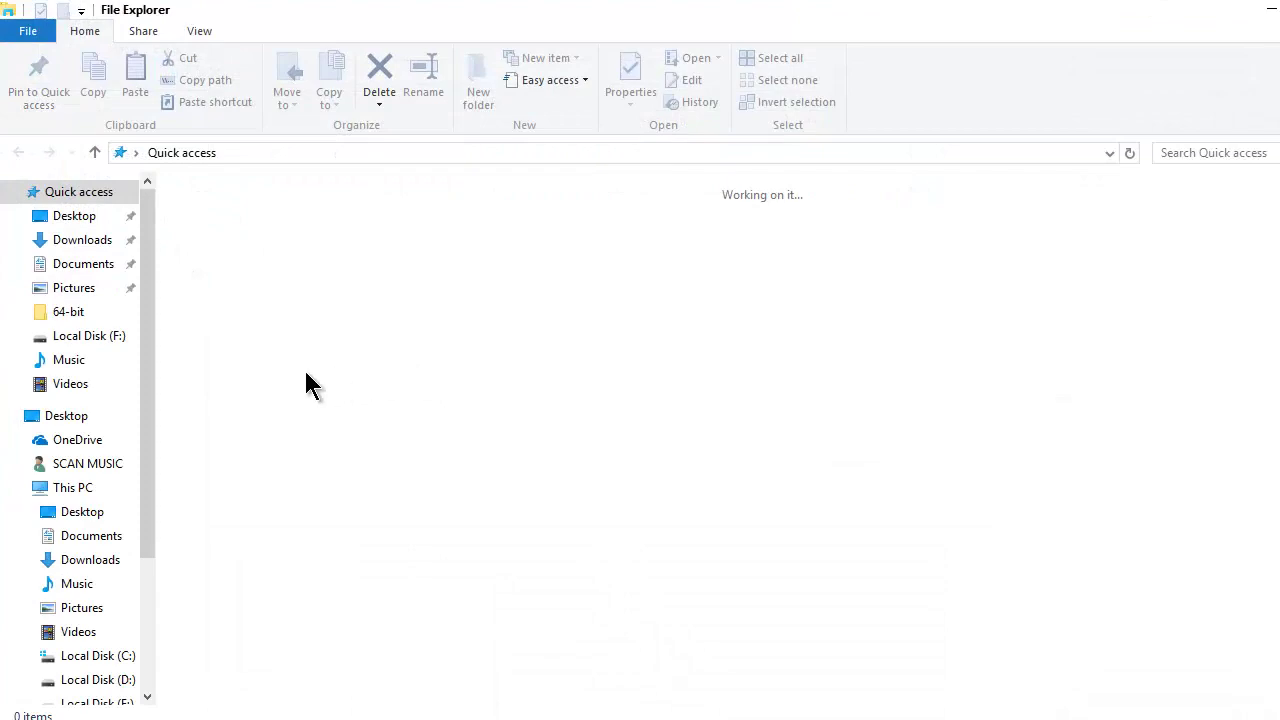
- Check the remaining drives in This PC, view the contents of drive F: and return to the drive list
{"action": "left_click", "coordinate": [72, 416]}
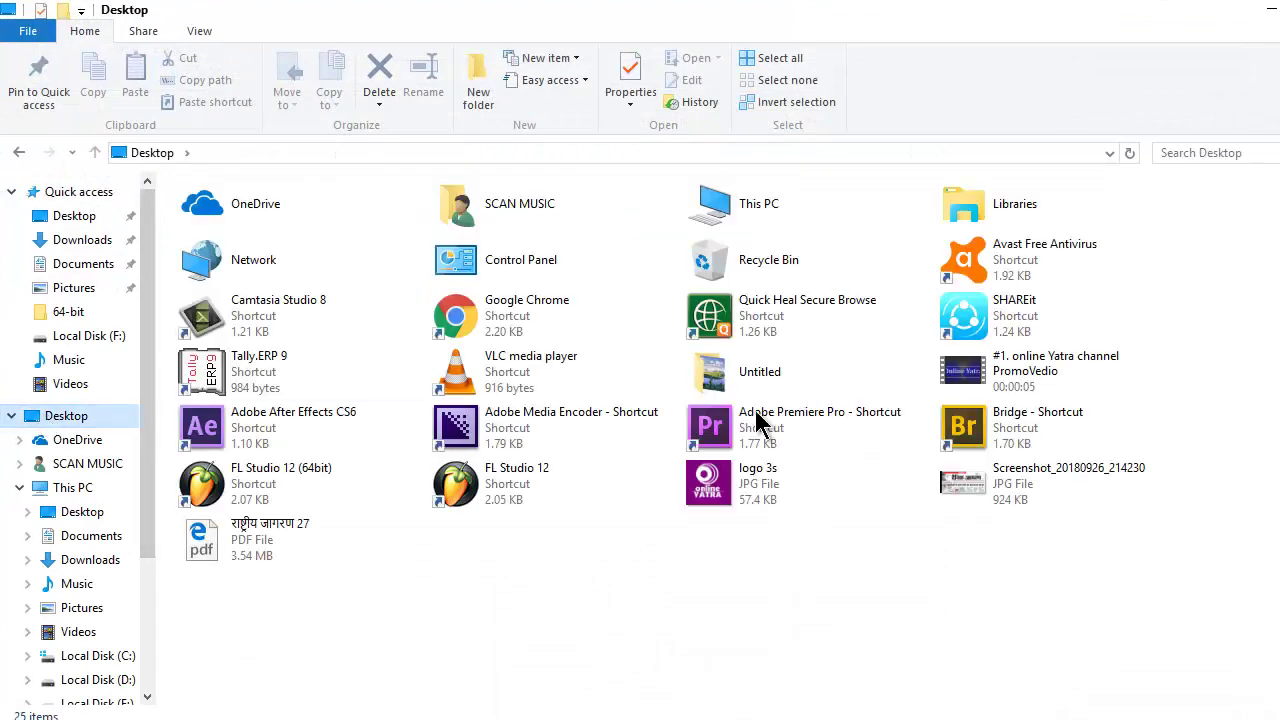
{"action": "left_click", "coordinate": [68, 489]}
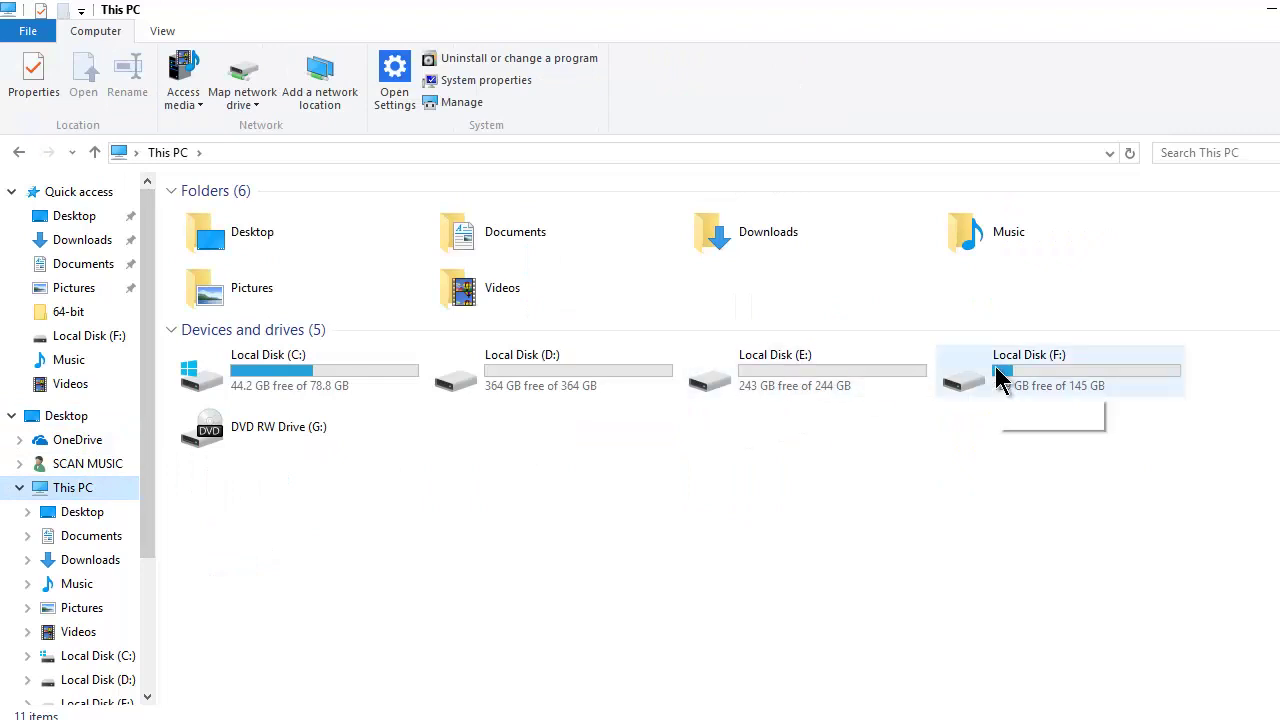
{"action": "double_click", "coordinate": [1036, 367]}
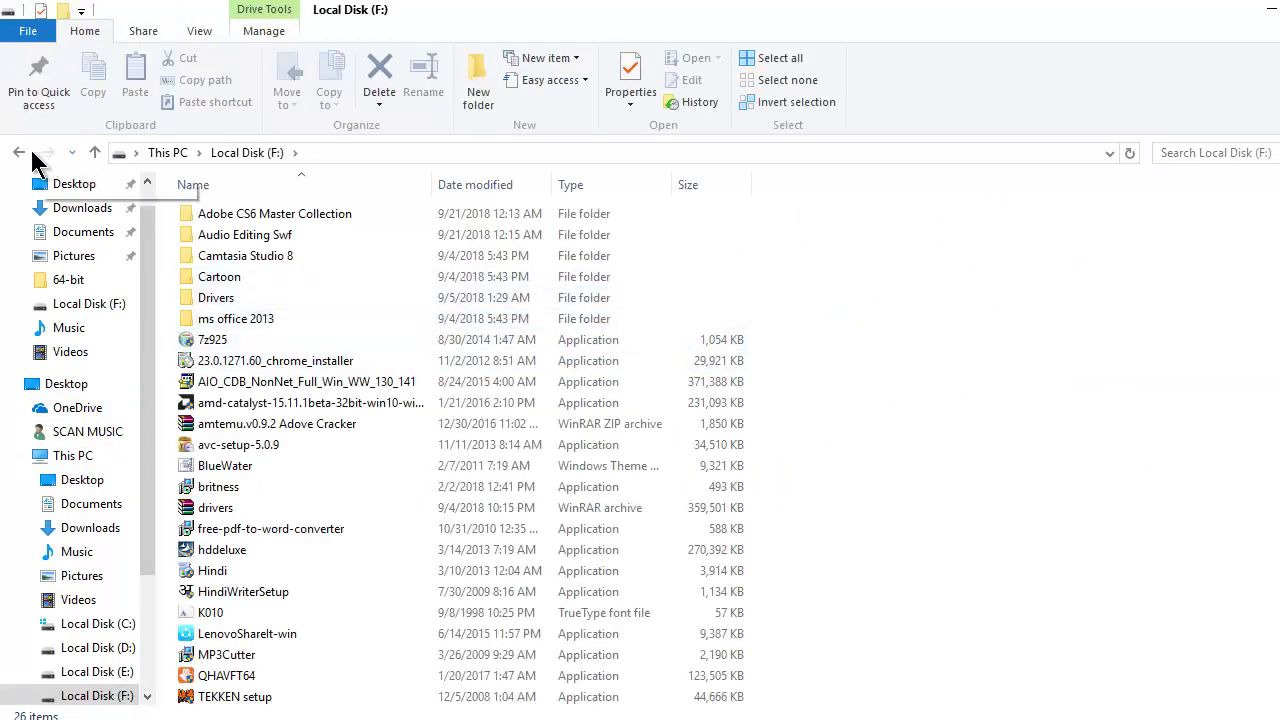
{"action": "left_click", "coordinate": [18, 153]}
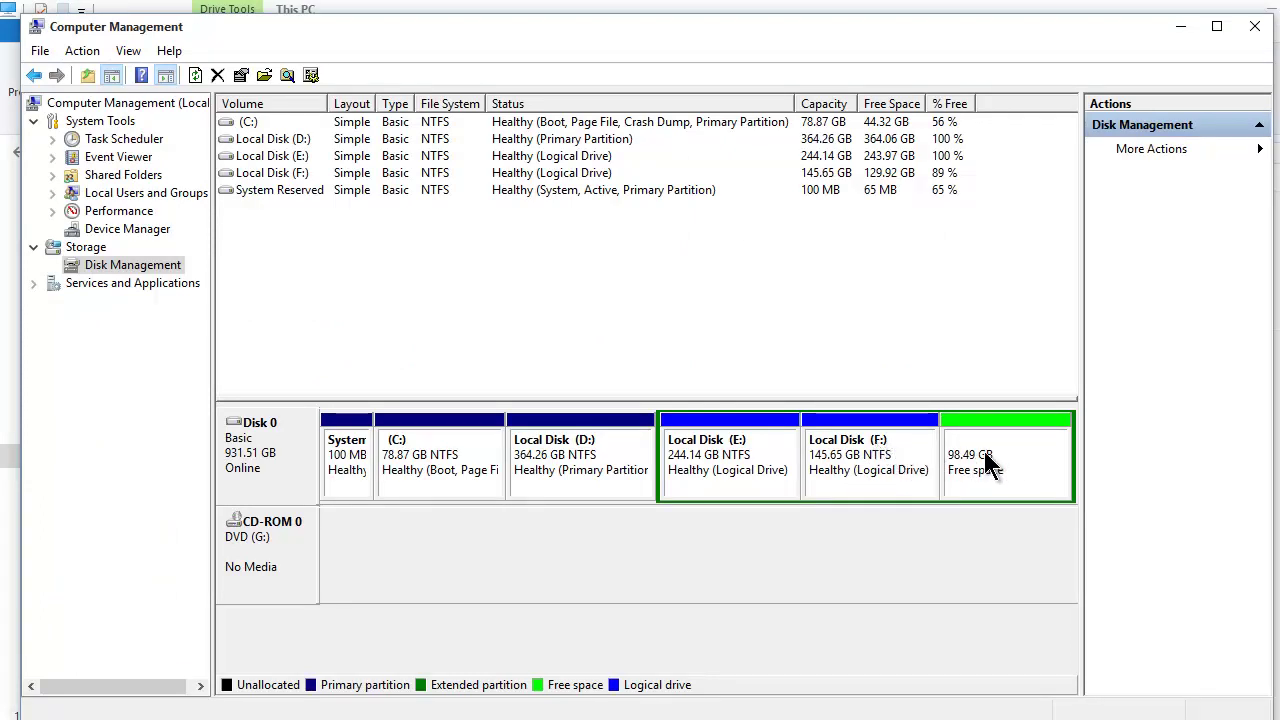
- Review the extend, shrink and delete options for Local Disk (F:) in Disk Management without applying any
{"action": "right_click", "coordinate": [880, 452]}
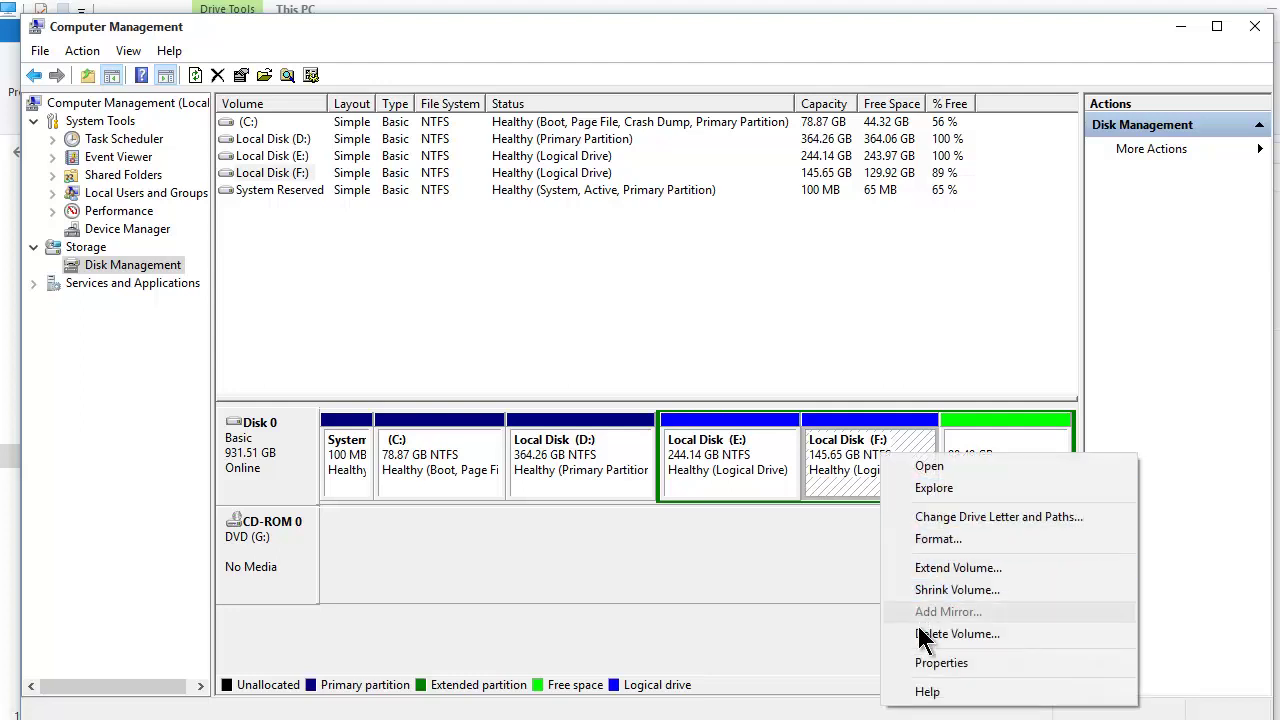
{"action": "left_click", "coordinate": [818, 597]}
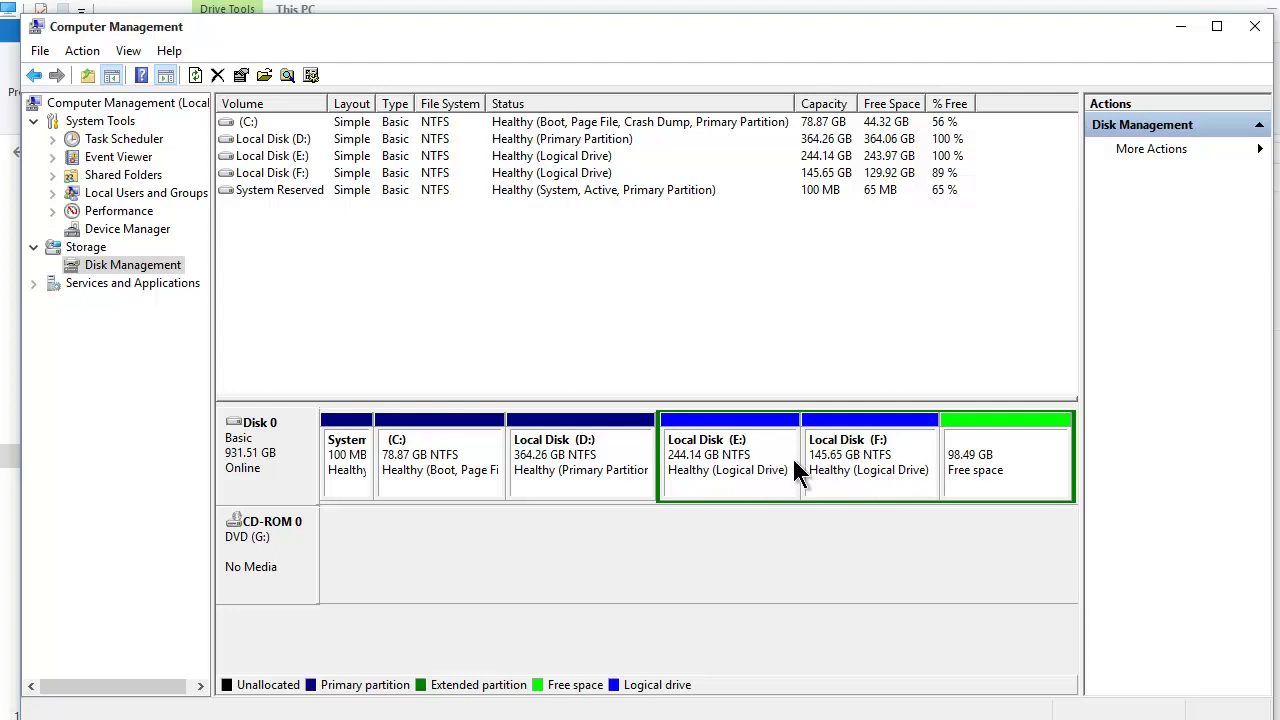
{"action": "right_click", "coordinate": [880, 462]}
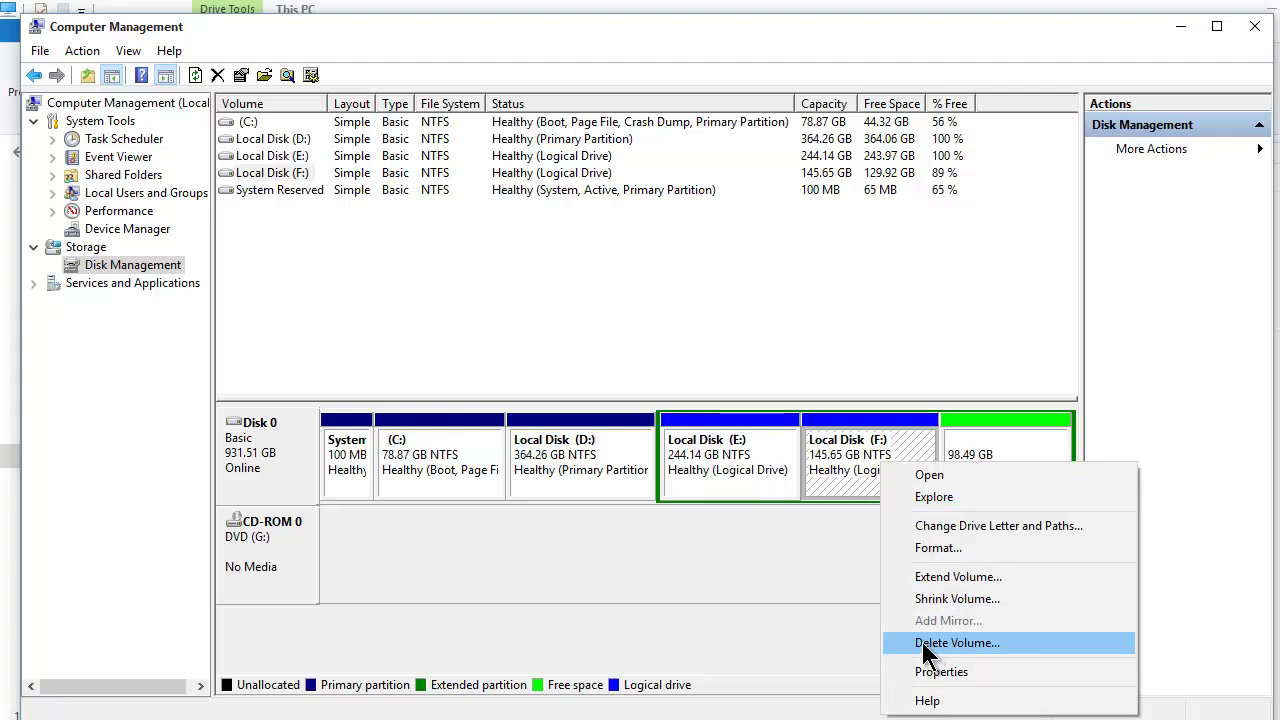
{"action": "left_click", "coordinate": [854, 510]}
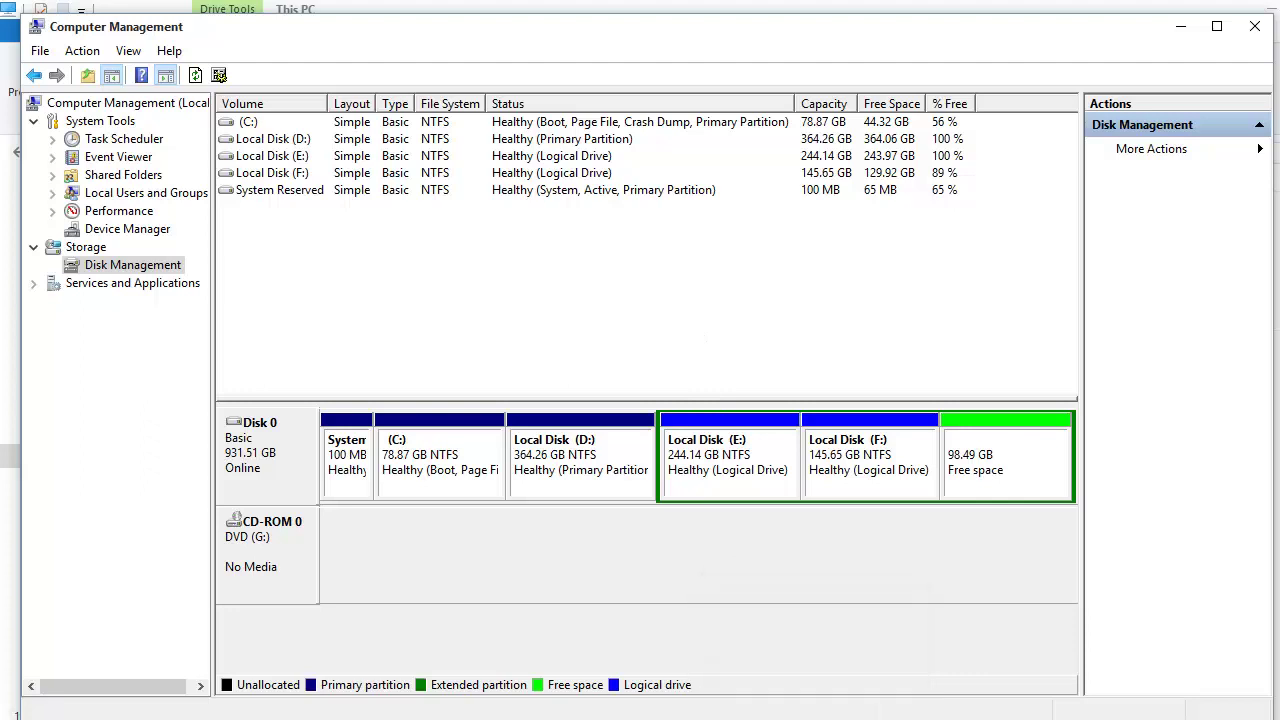
{"action": "left_click", "coordinate": [1015, 712]}
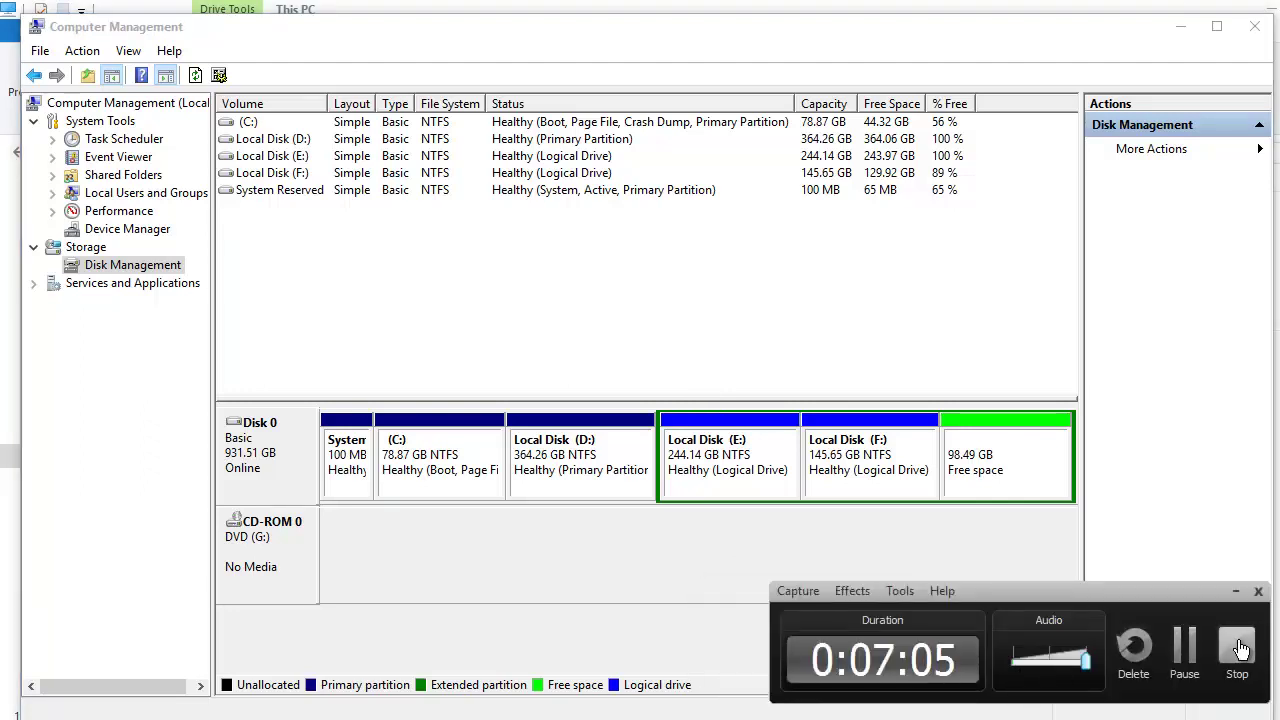
{"action": "left_click", "coordinate": [1240, 650]}
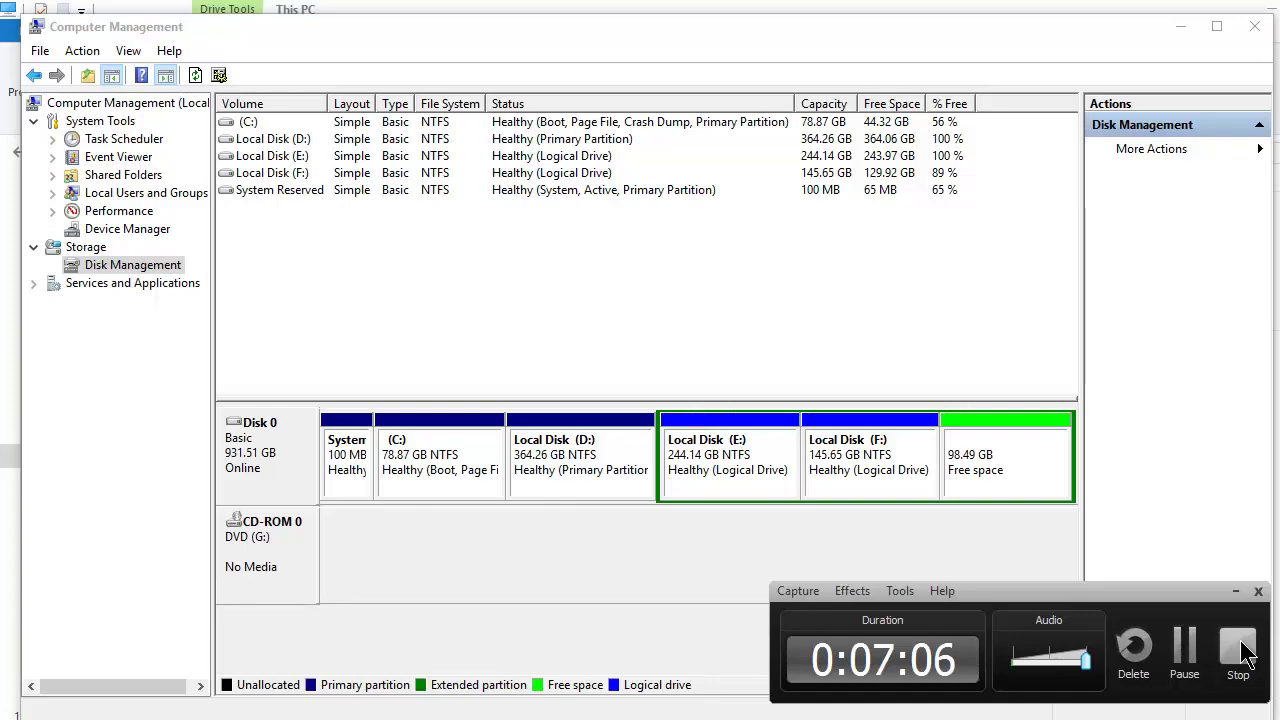